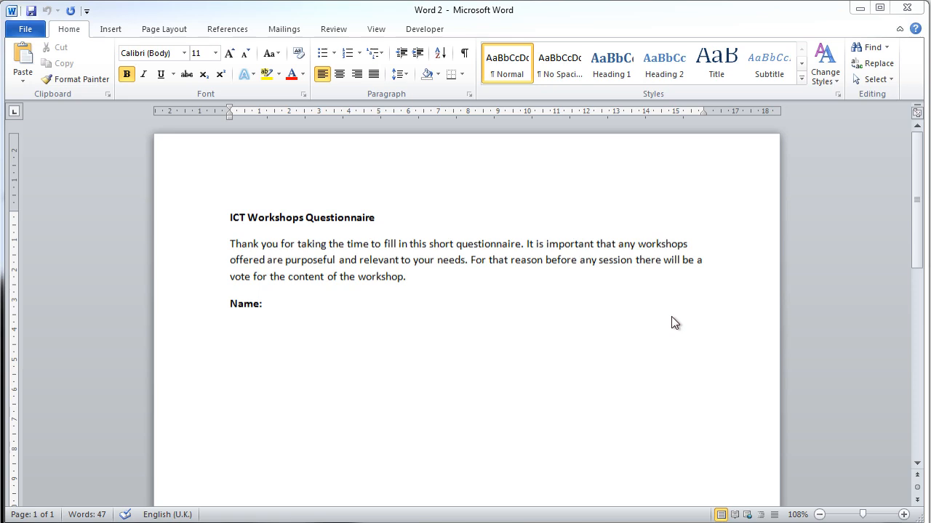
click(672, 317)
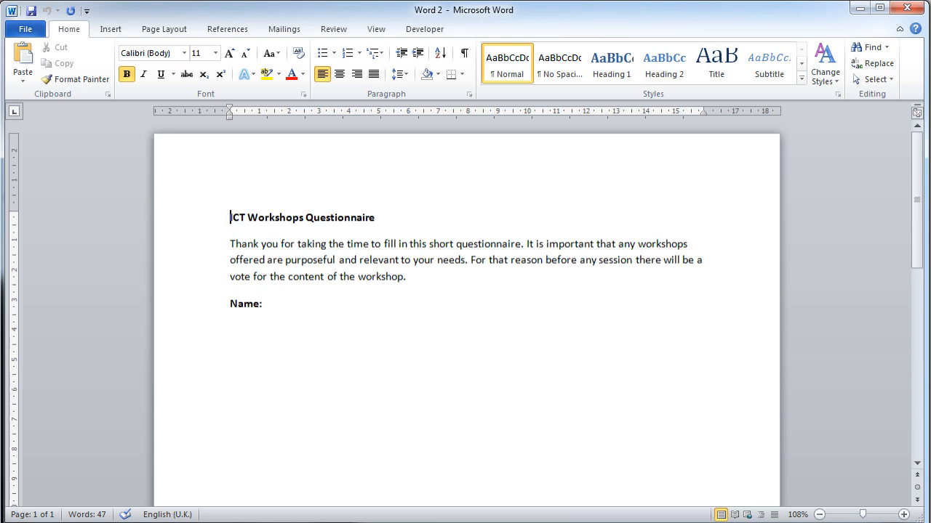
drag(378, 277, 223, 249)
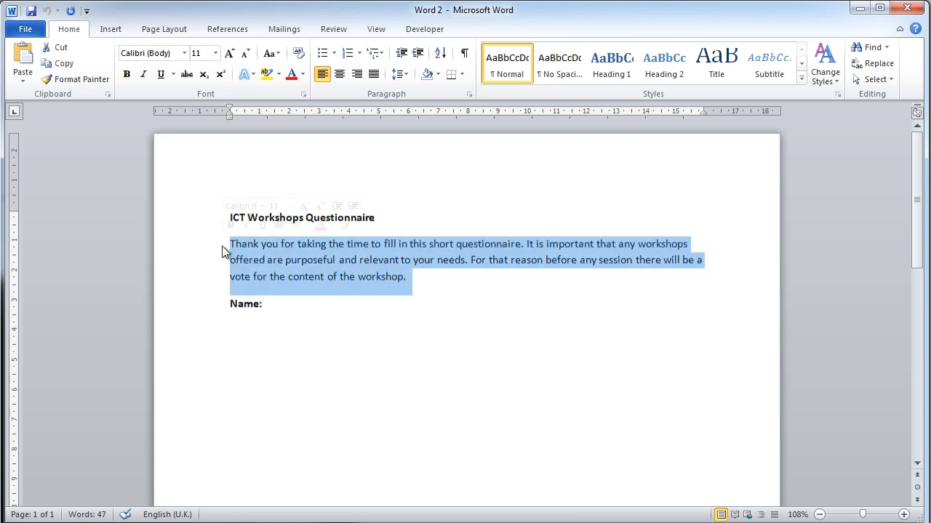
click(430, 288)
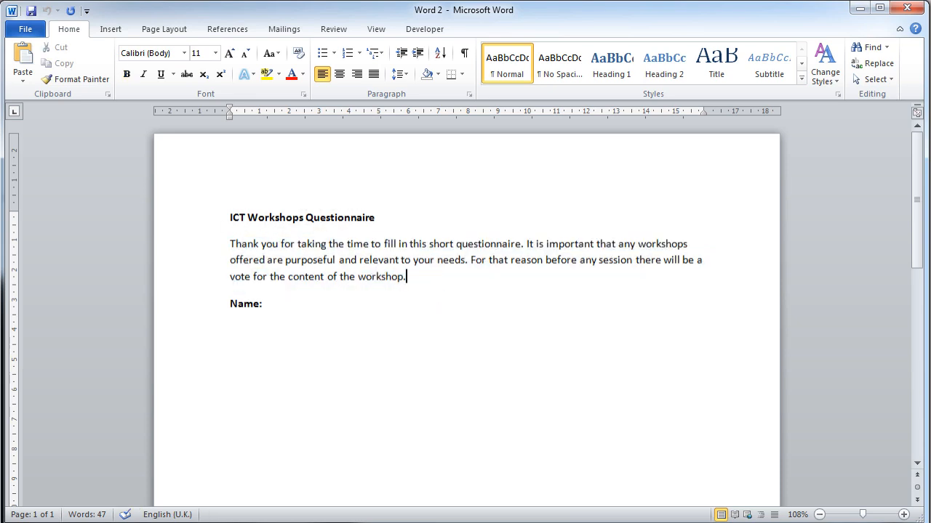
shift+click(348, 245)
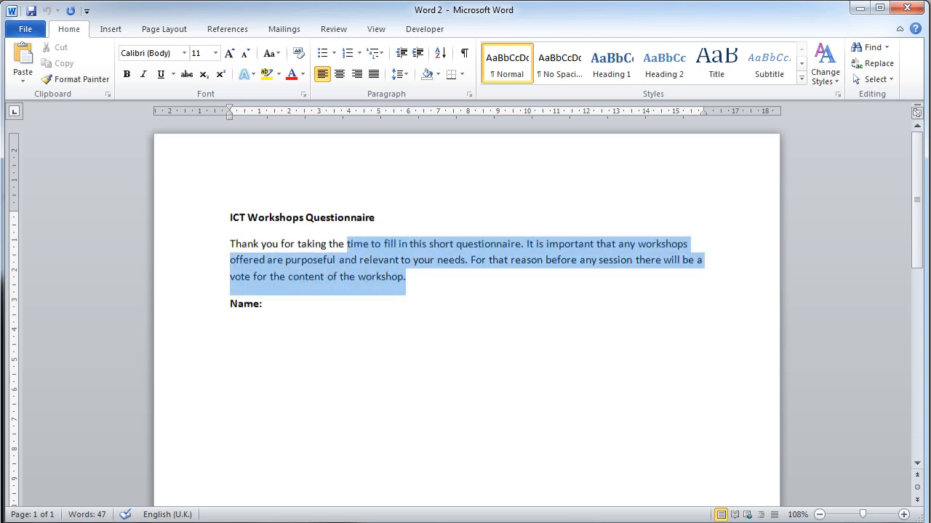
key(Delete)
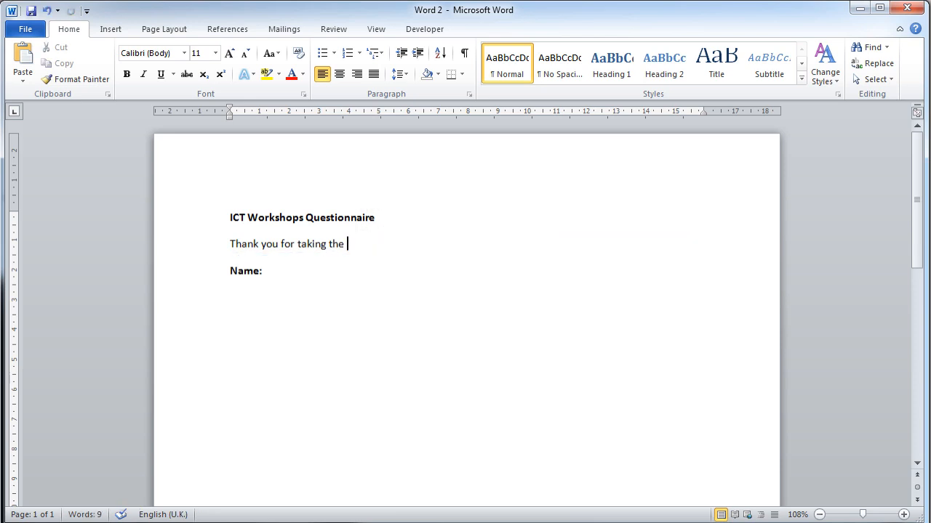
key(ctrl+z)
key(ctrl+End)
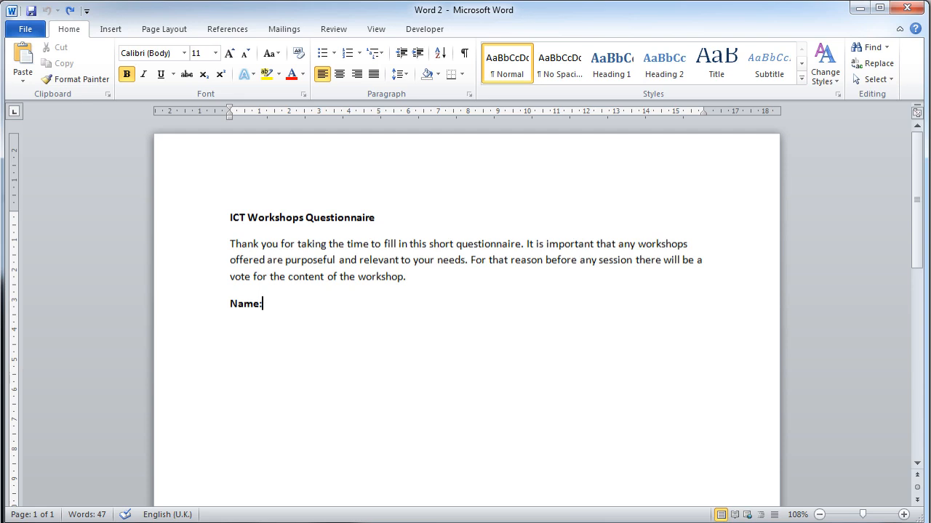
Make sure the Developer tab is enabled in the ribbon customization options and its tools are shown
click(420, 32)
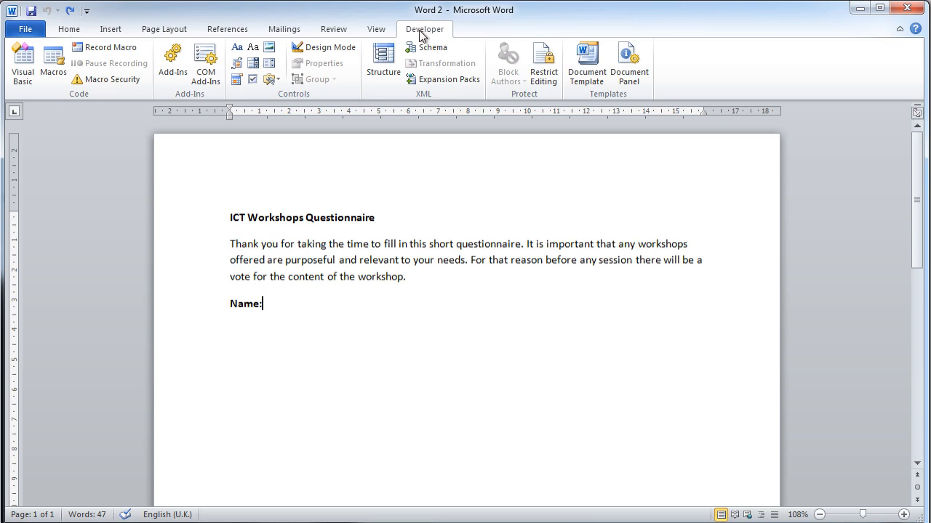
click(24, 36)
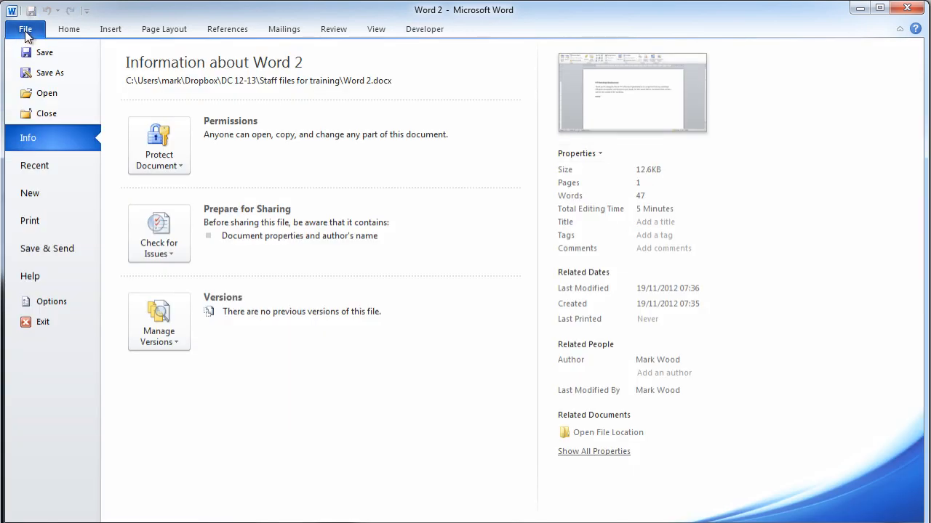
click(55, 299)
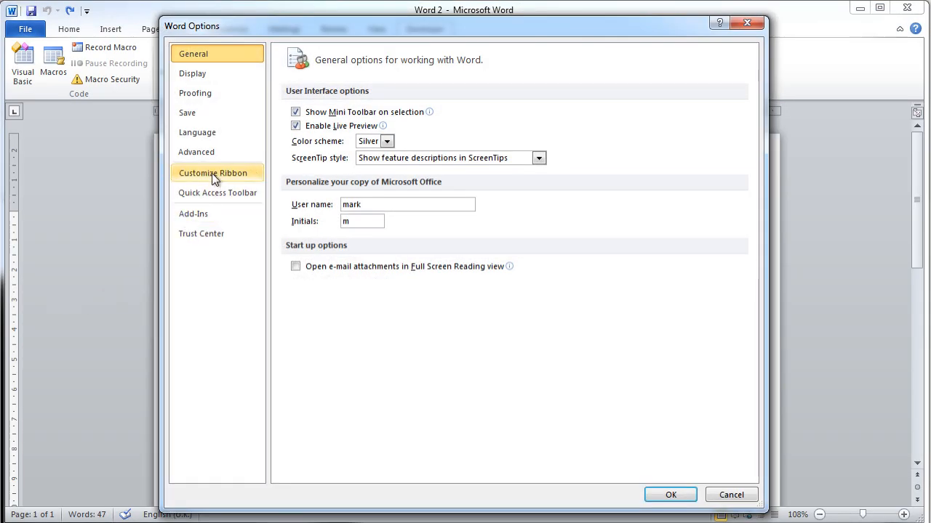
click(209, 178)
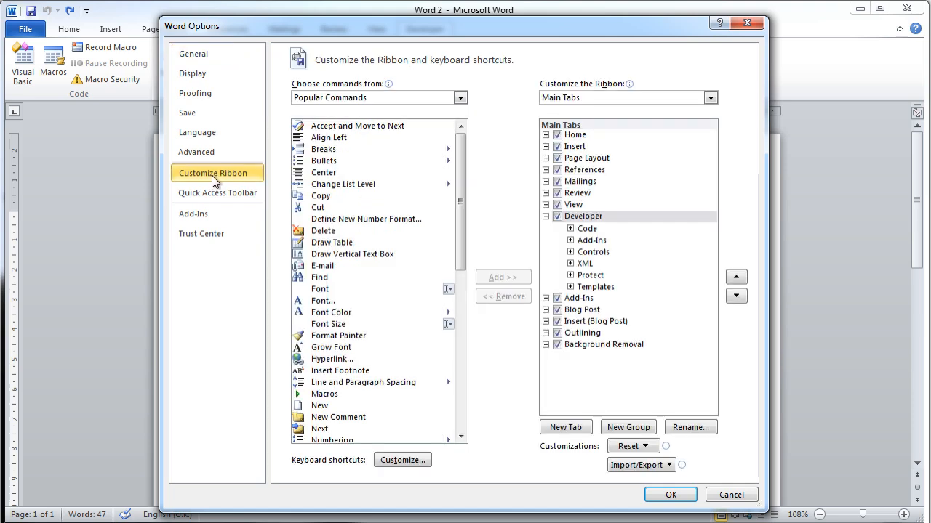
click(558, 217)
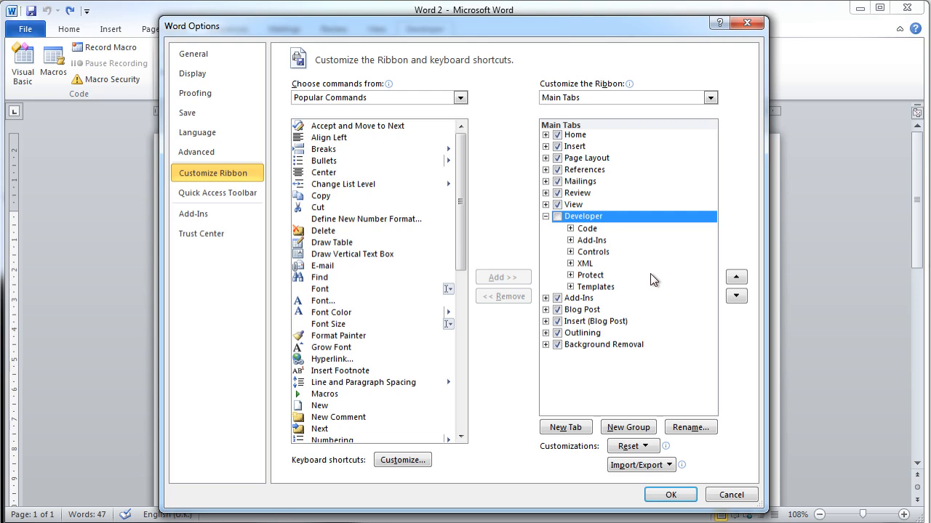
click(557, 216)
click(670, 494)
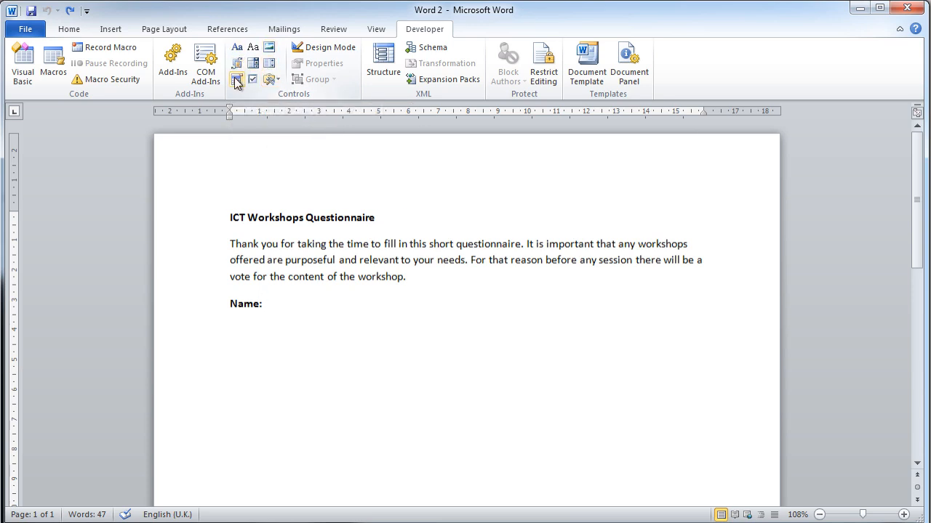
Insert a plain text content control after the "Name:" label
click(279, 84)
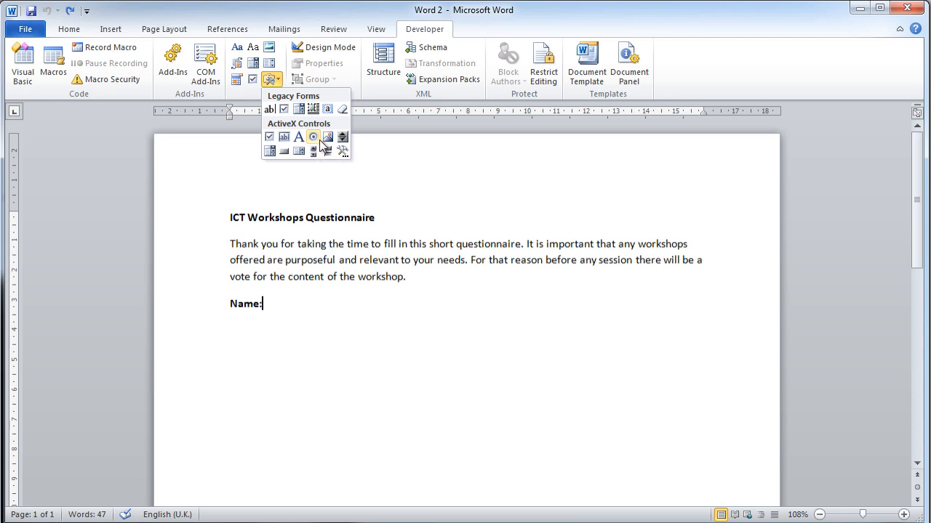
click(311, 300)
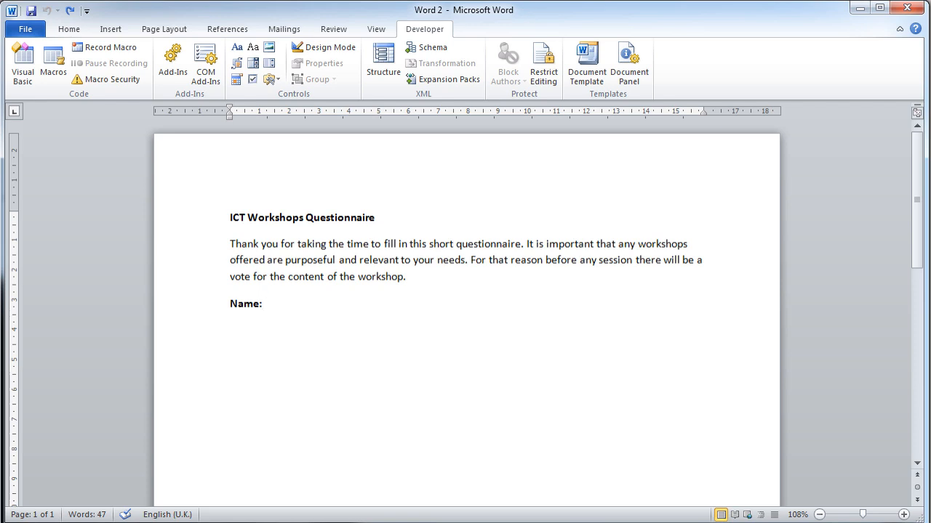
click(253, 49)
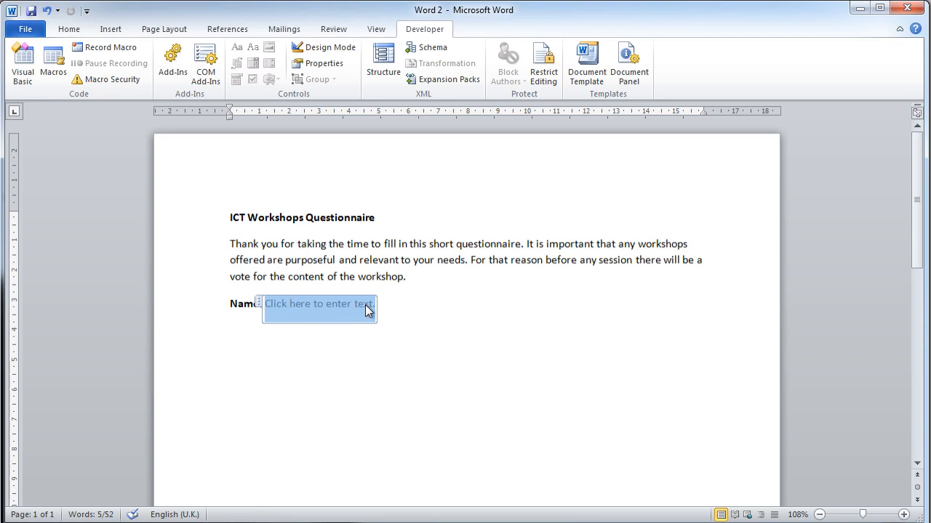
key(Right)
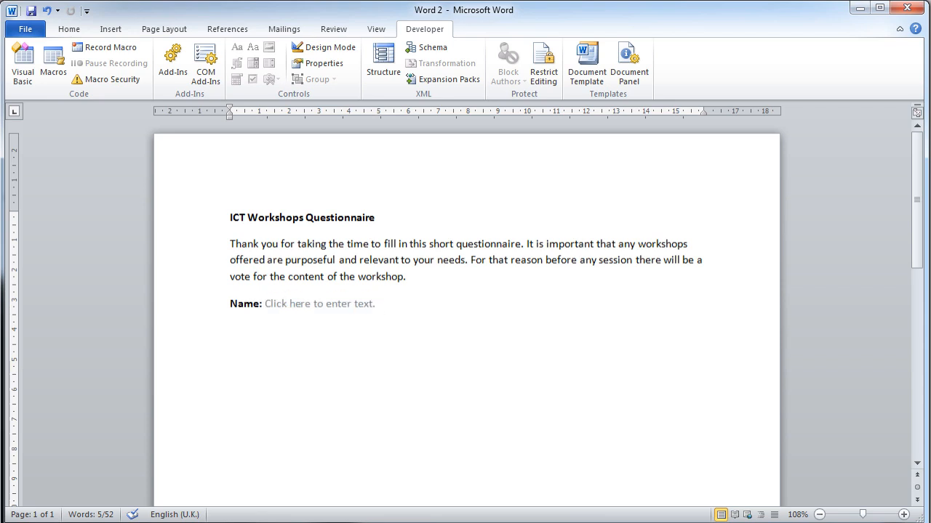
Add a bold "Gender:" label on a new line below the name field and start an empty line beneath it
key(Return)
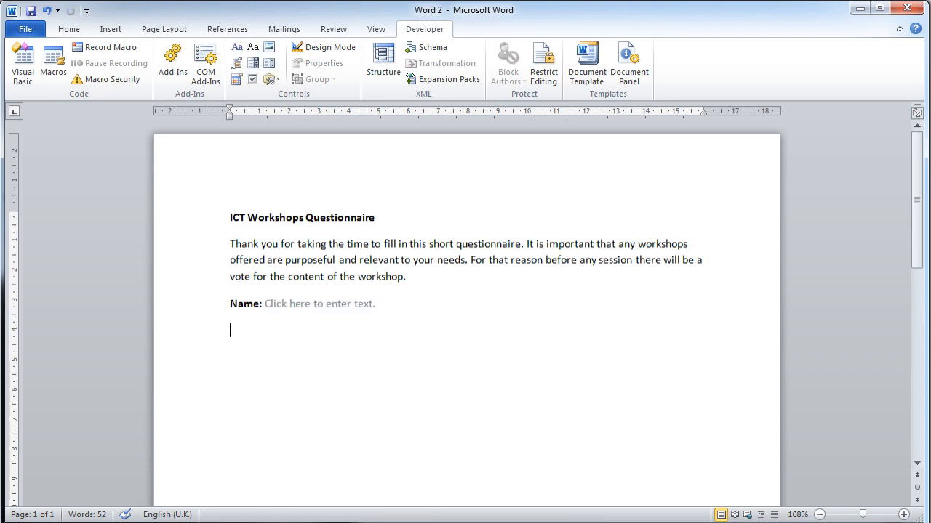
text(Gender:)
drag(230, 331, 268, 330)
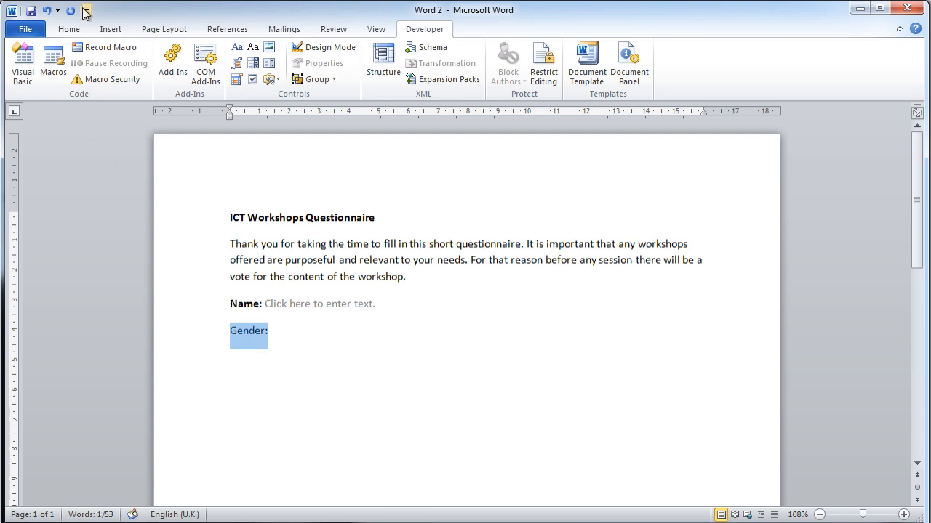
click(69, 30)
click(125, 75)
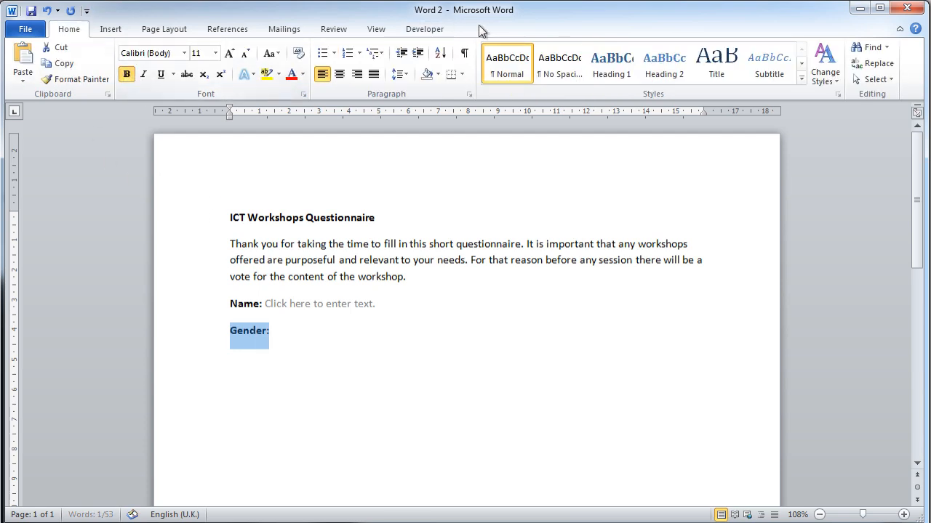
click(429, 29)
click(271, 331)
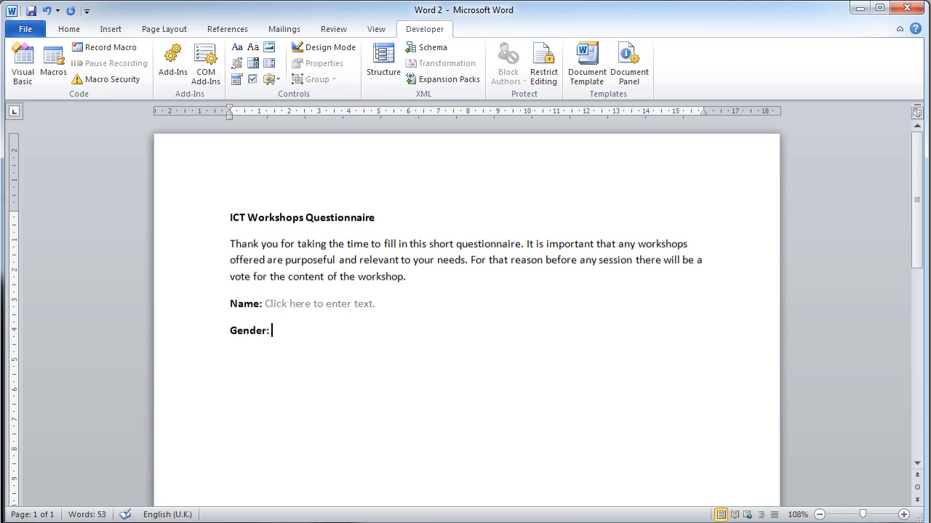
key(Return)
text(Male)
key(Tab)
text(Female)
click(277, 81)
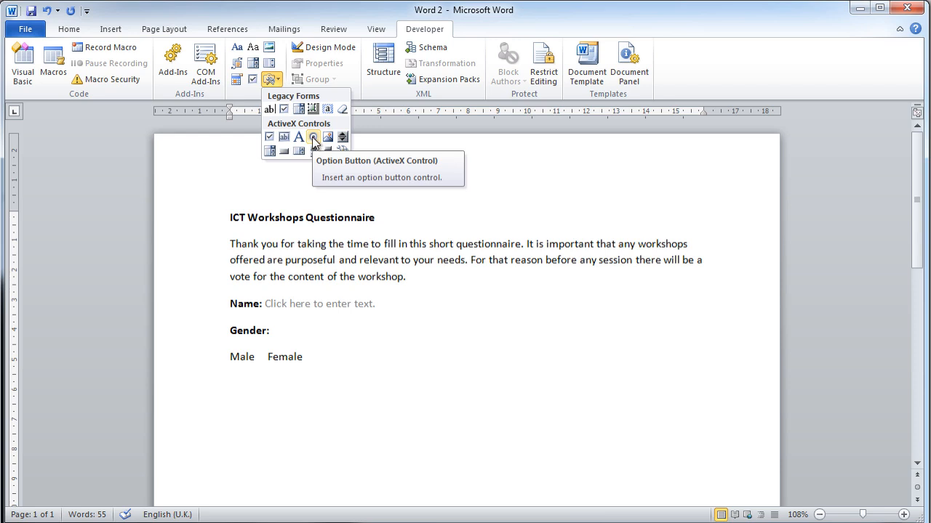
click(327, 354)
drag(326, 355, 232, 357)
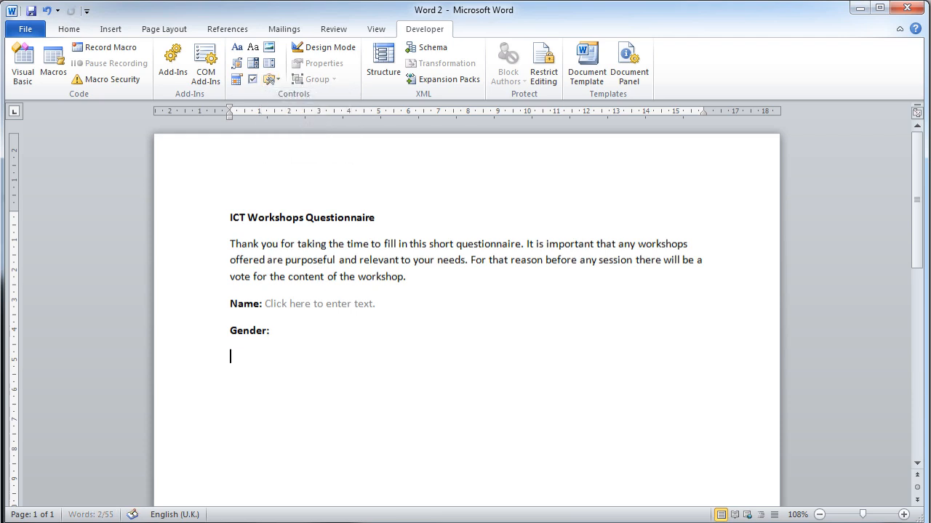
key(Delete)
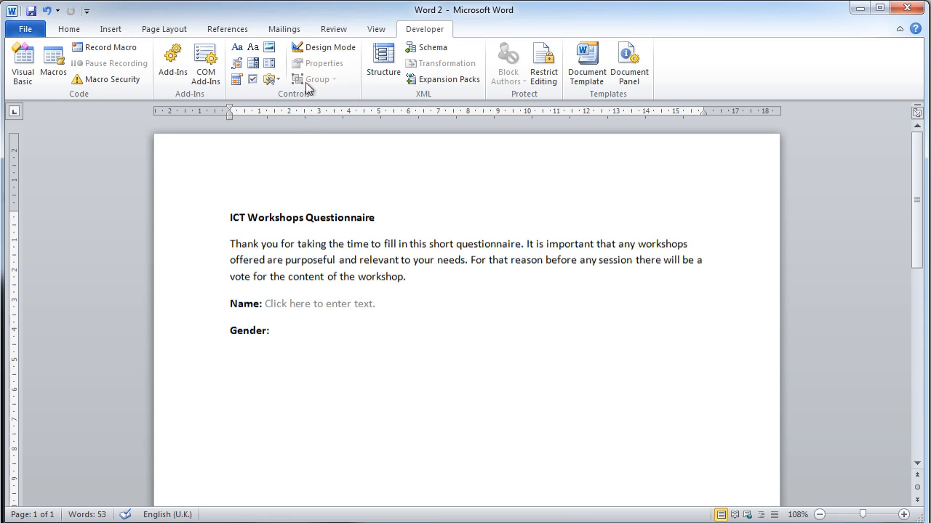
Insert an ActiveX option button on the empty line below the "Gender:" label
click(274, 83)
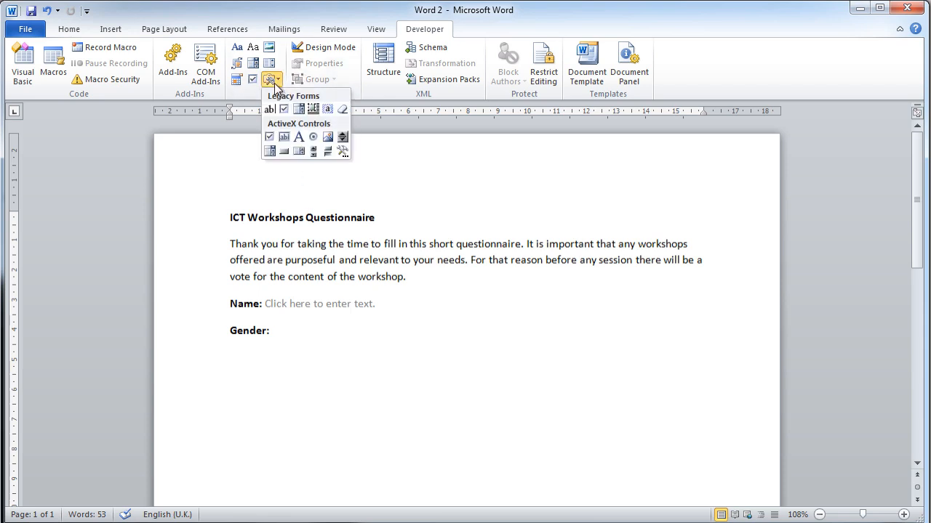
click(312, 138)
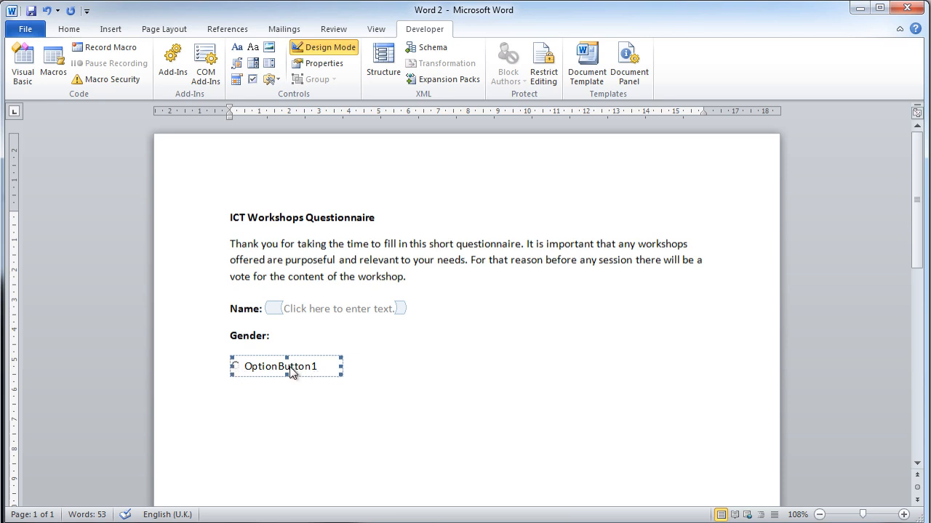
Change the option button's caption to "Male" and narrow the control to fit the text
right_click(272, 372)
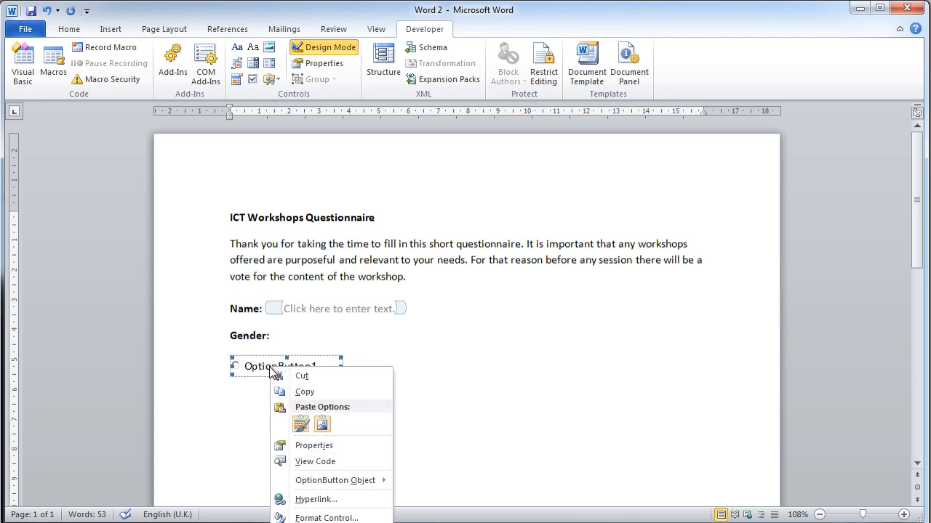
mouse_move(347, 485)
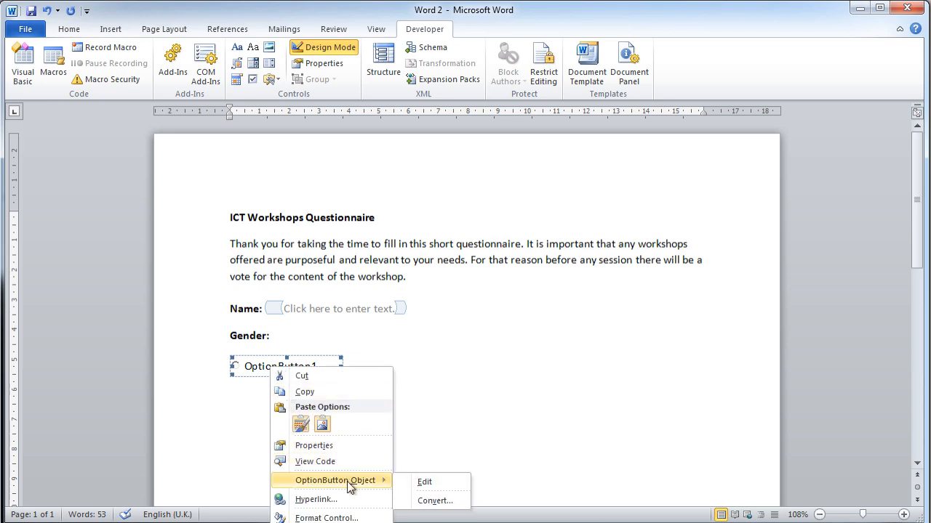
click(424, 482)
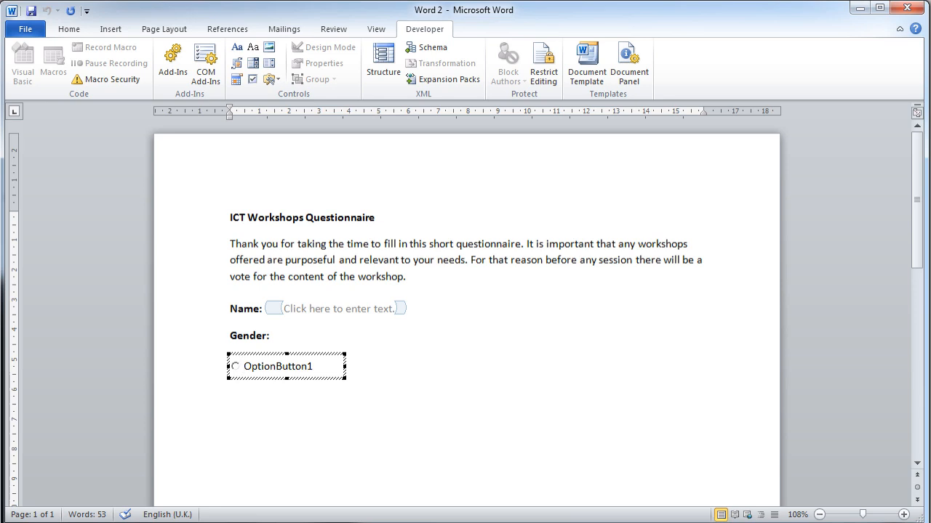
key(BackSpace)
key(BackSpace)
key(BackSpace)
key(BackSpace)
key(BackSpace)
key(BackSpace)
key(BackSpace)
key(BackSpace)
key(BackSpace)
key(BackSpace)
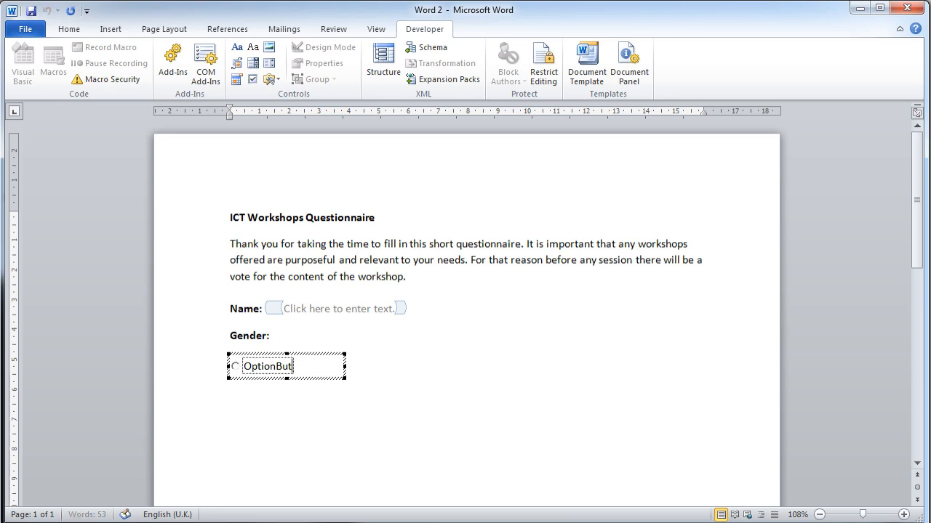
key(BackSpace)
key(BackSpace)
key(BackSpace)
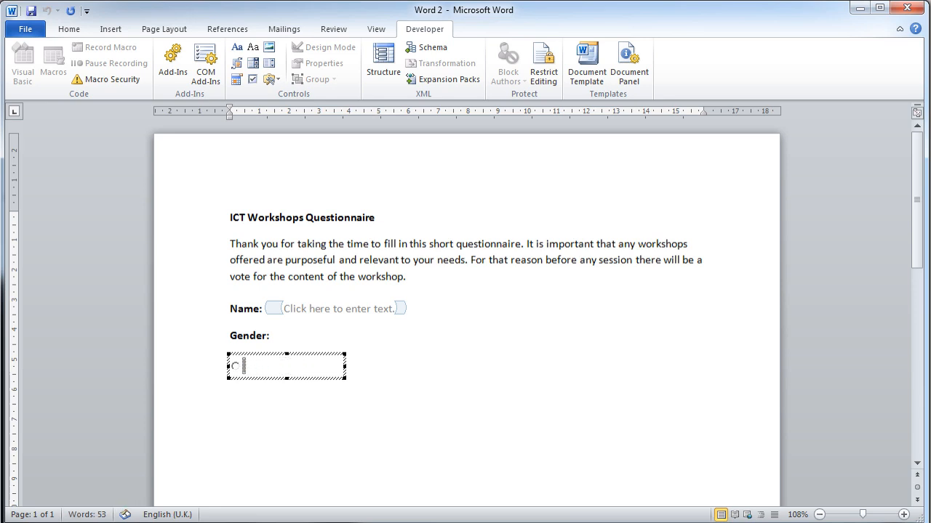
text(Male)
drag(343, 366, 283, 368)
Insert a second ActiveX option button on the same line, directly after the "Male" option
click(283, 370)
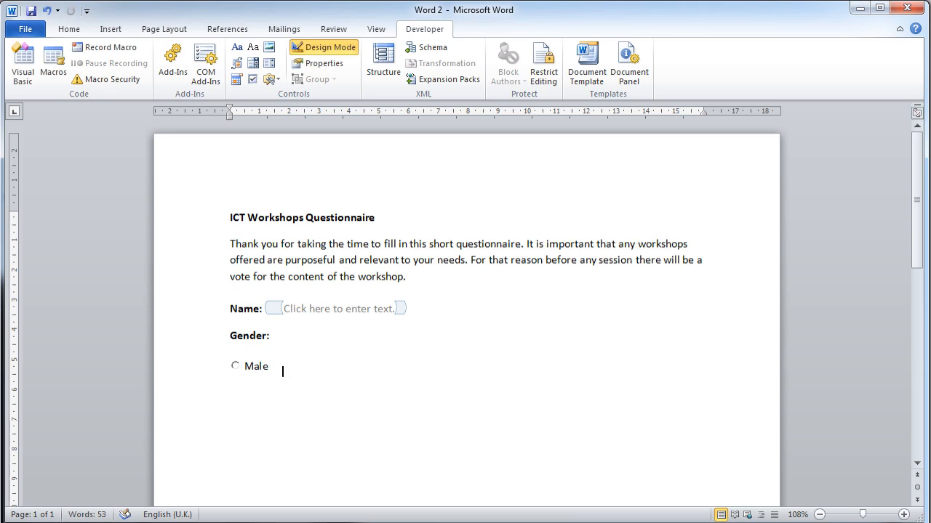
click(272, 79)
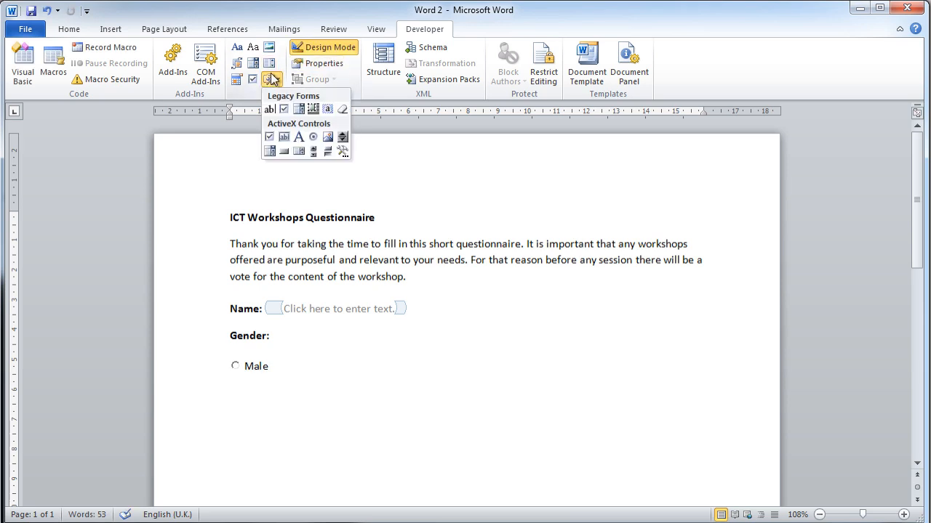
click(313, 137)
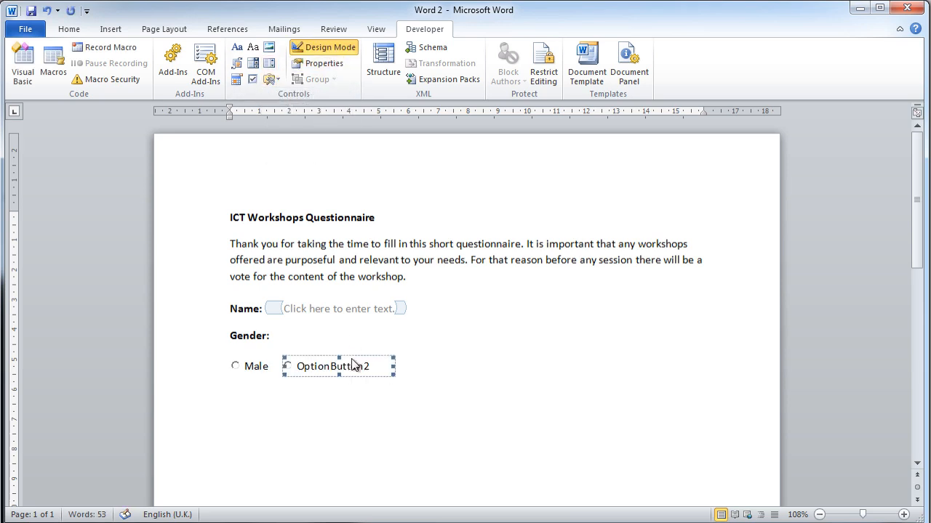
Change the second option button's caption to "Female" and narrow the control to fit the text
right_click(306, 368)
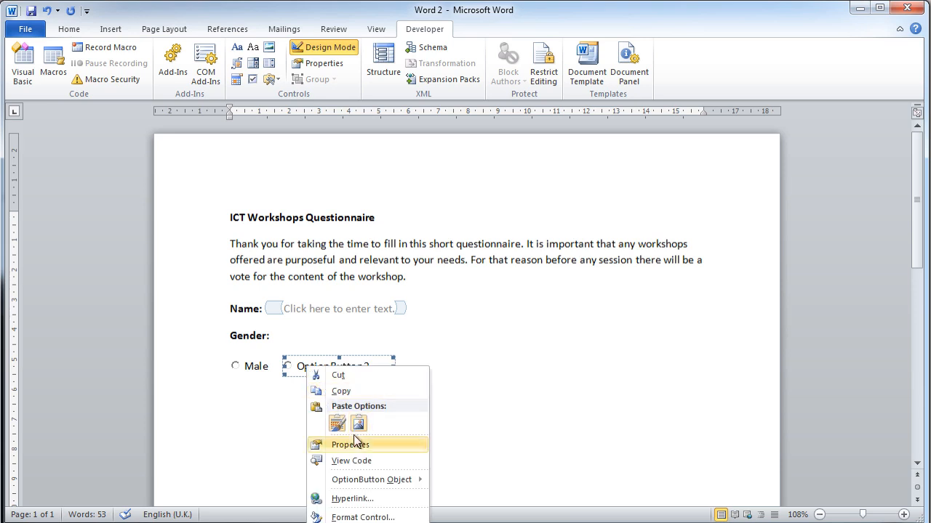
mouse_move(390, 485)
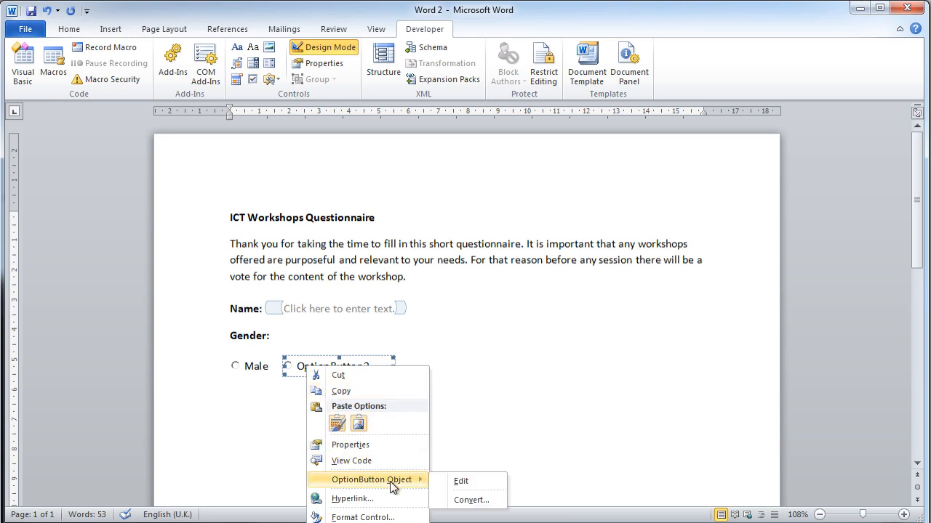
click(461, 483)
double_click(338, 367)
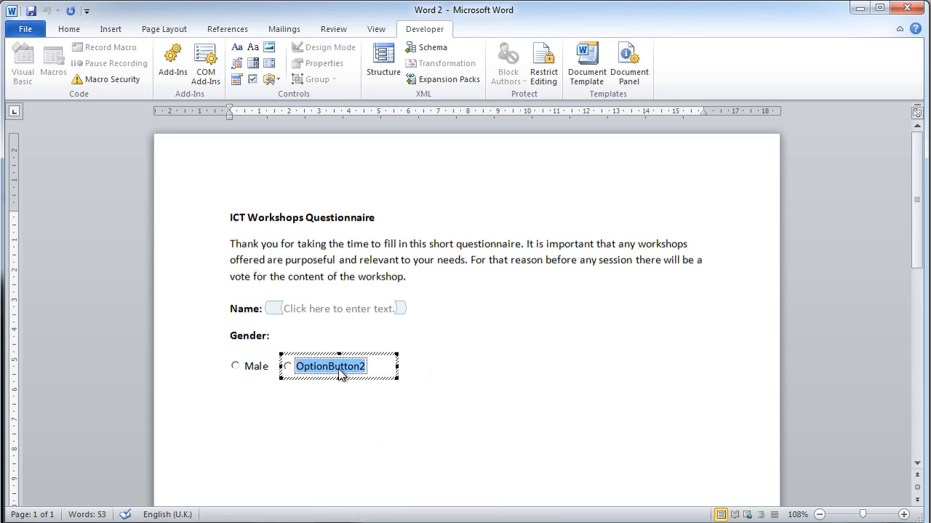
text(Female)
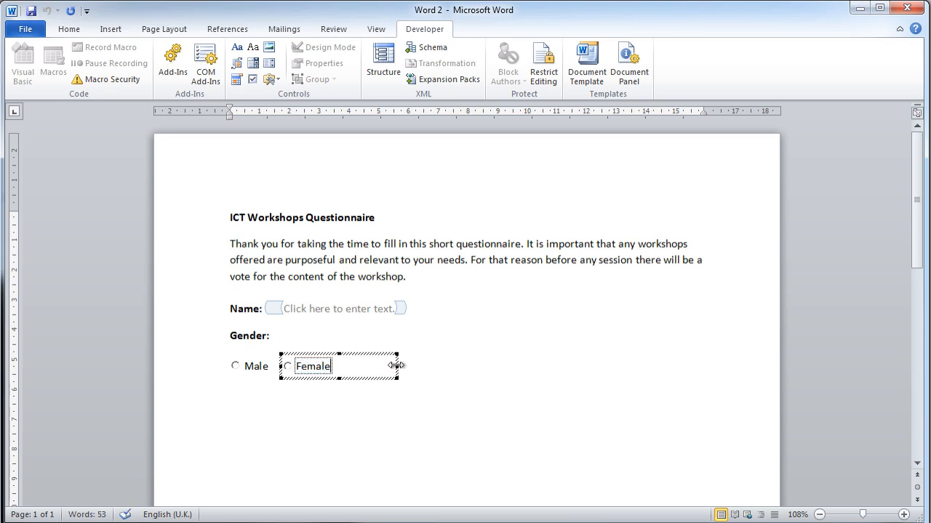
drag(392, 366, 346, 367)
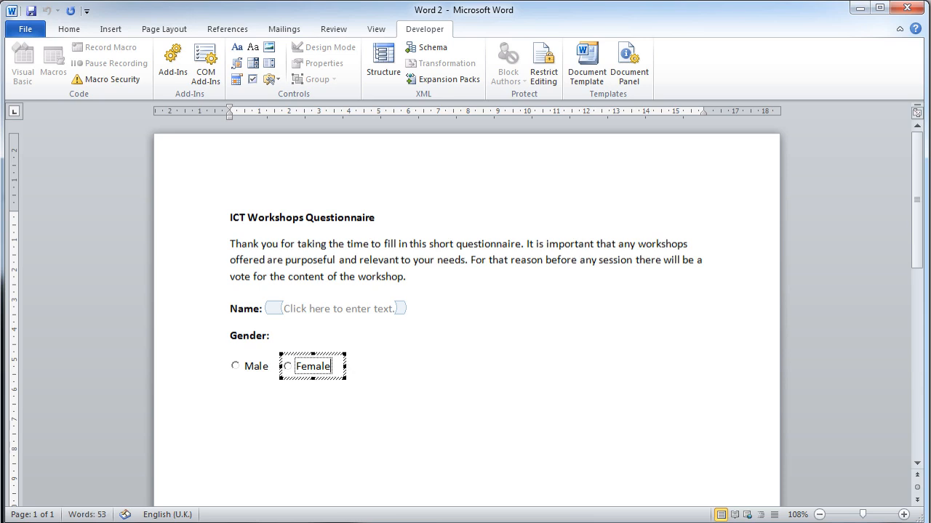
click(345, 371)
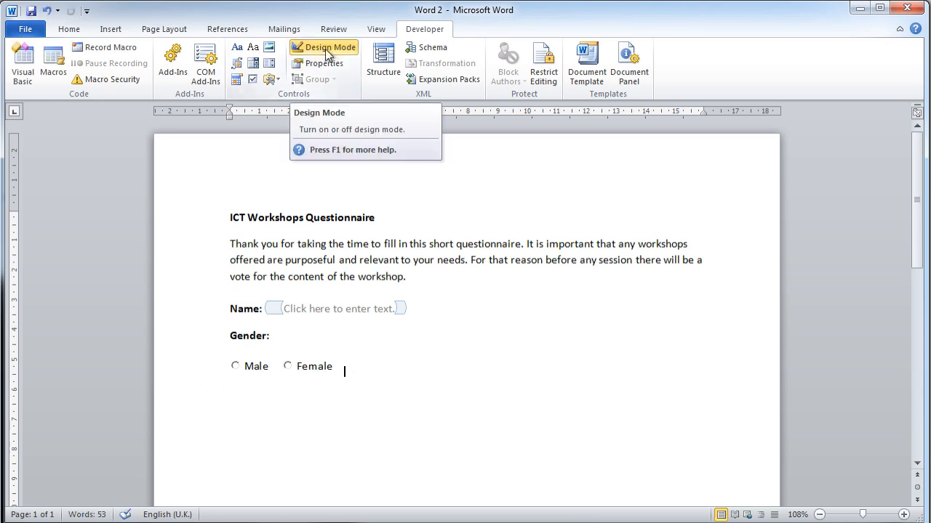
click(239, 373)
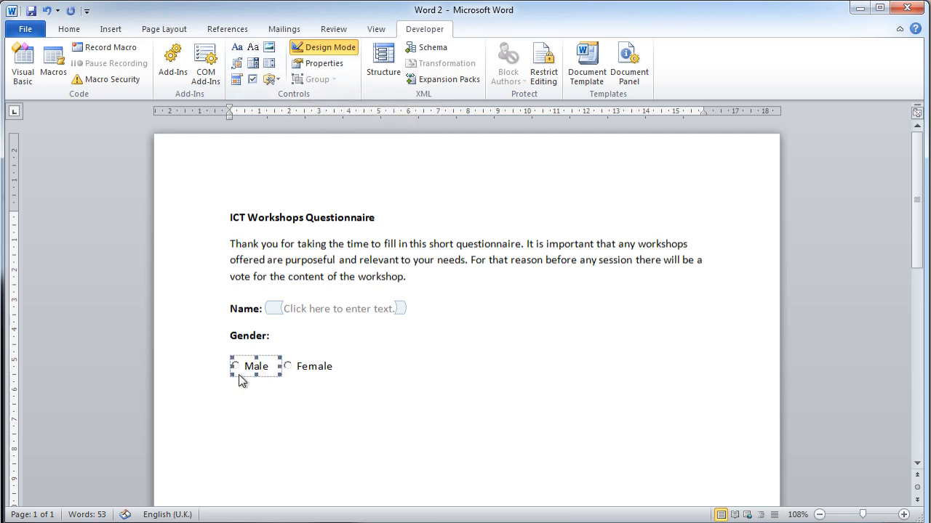
click(342, 367)
click(300, 369)
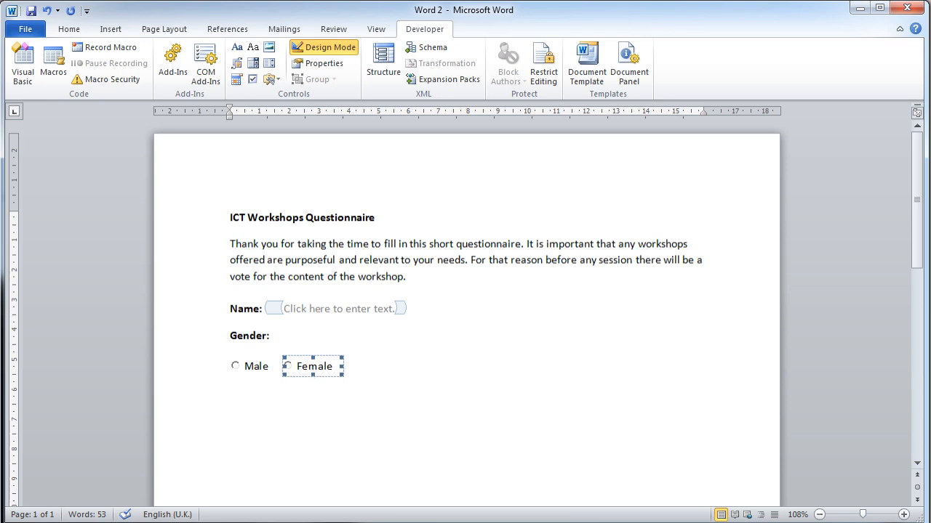
click(344, 371)
key(ctrl+z)
key(ctrl+z)
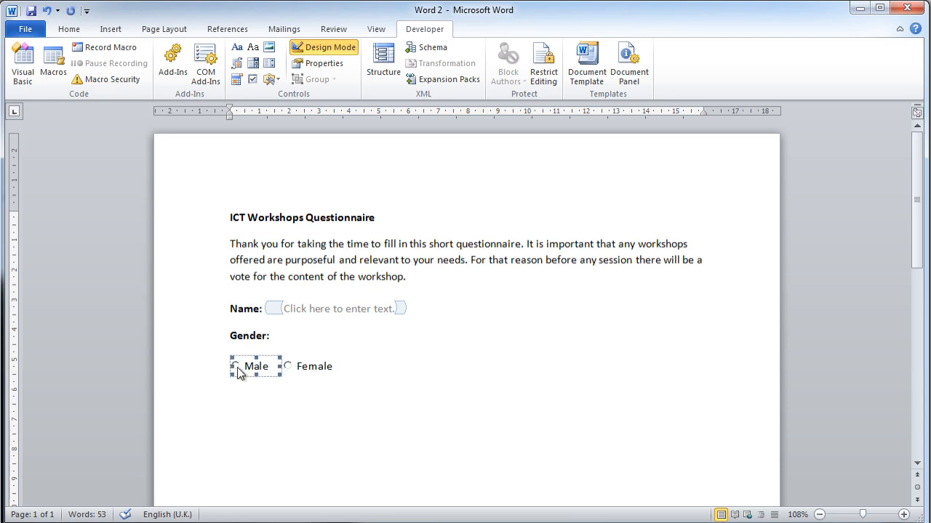
Test the Male and Female option buttons outside design mode, leaving Female selected, and turn design mode back on
click(332, 48)
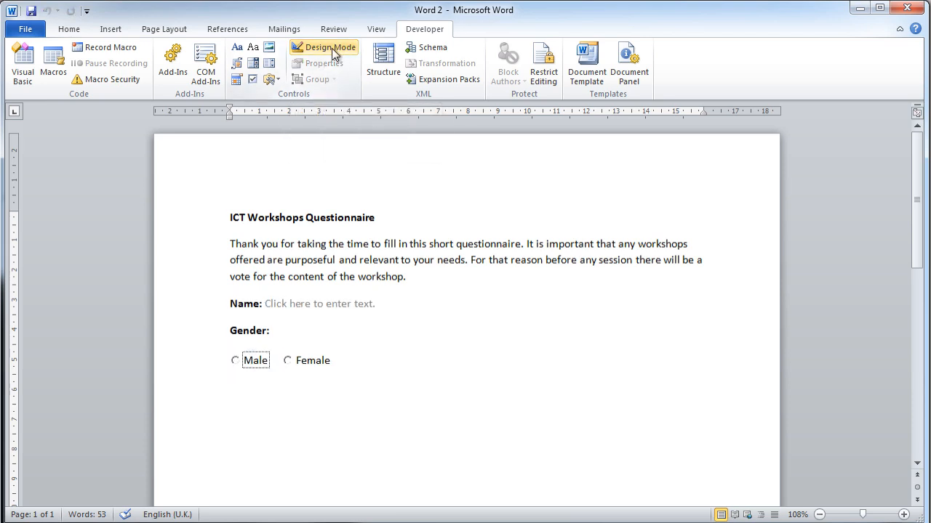
click(236, 364)
click(287, 363)
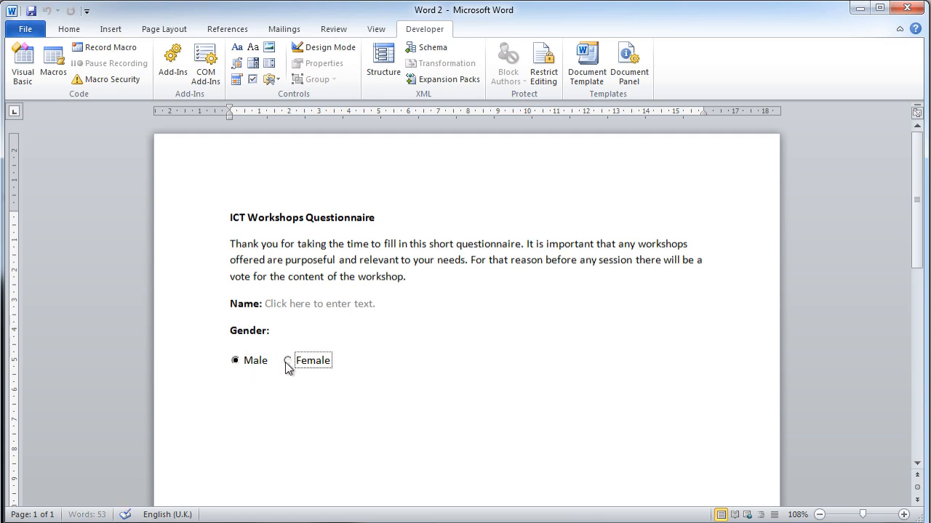
click(234, 360)
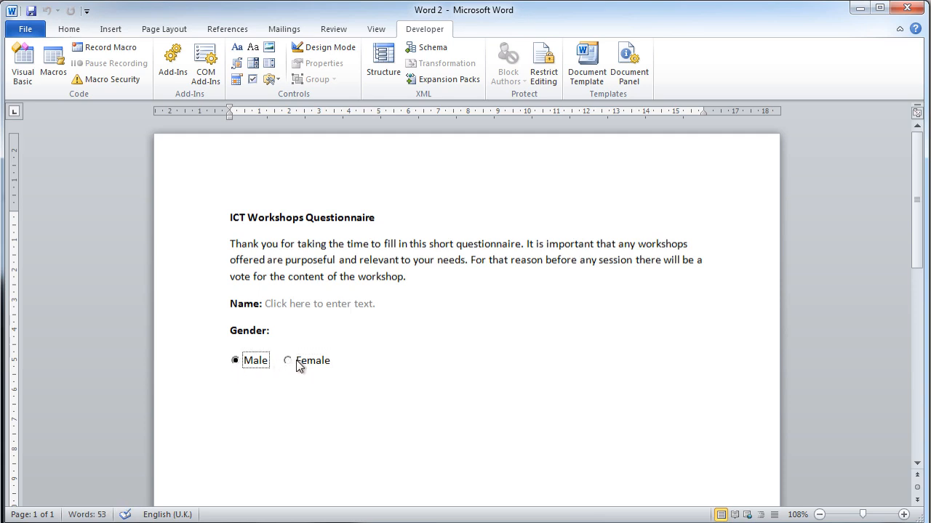
click(289, 361)
click(235, 361)
click(288, 361)
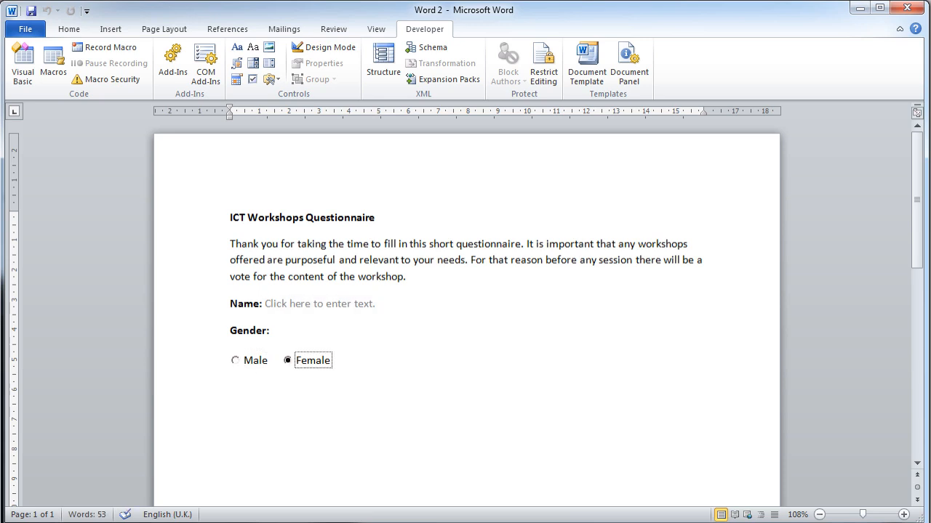
click(329, 49)
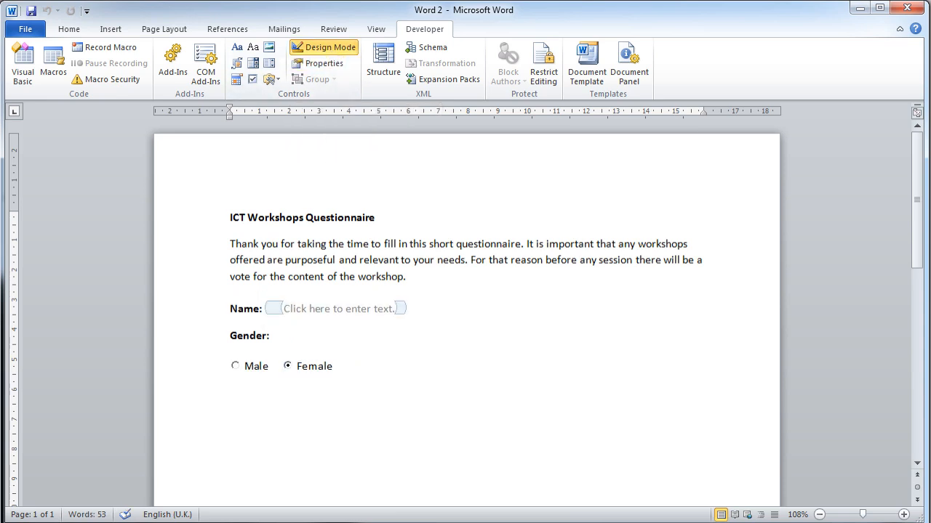
Add a bold "Preferred Session:" label on a new line below the gender options and start an empty line beneath it
key(Return)
text(Preferred Sessio)
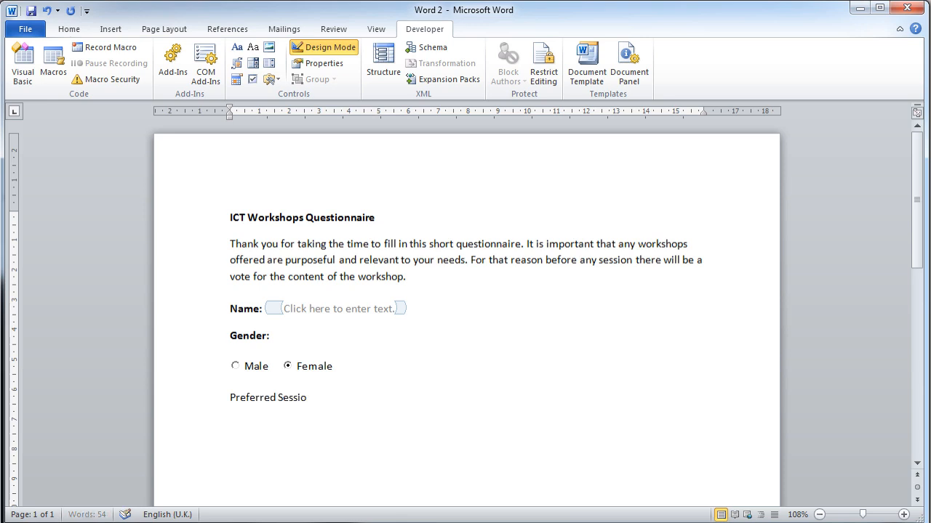
text(n:)
drag(320, 399, 248, 398)
key(ctrl+b)
key(End)
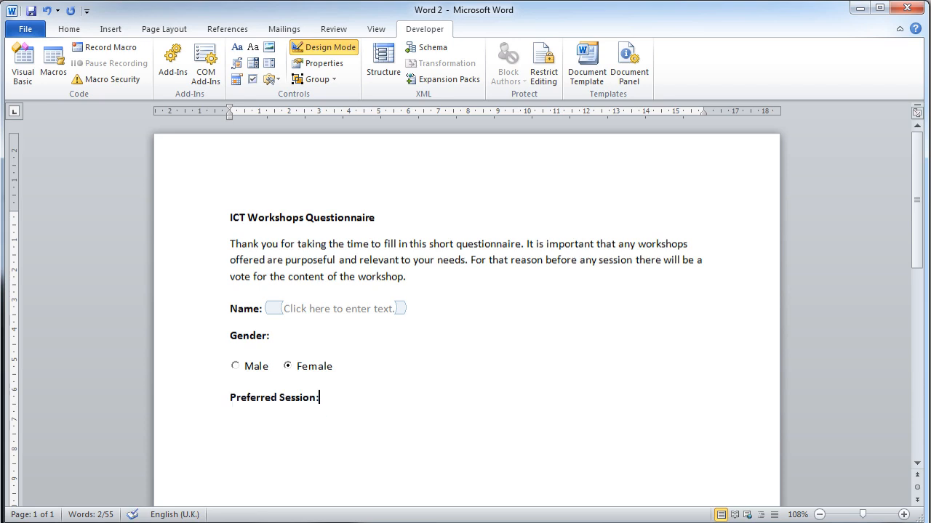
key(Return)
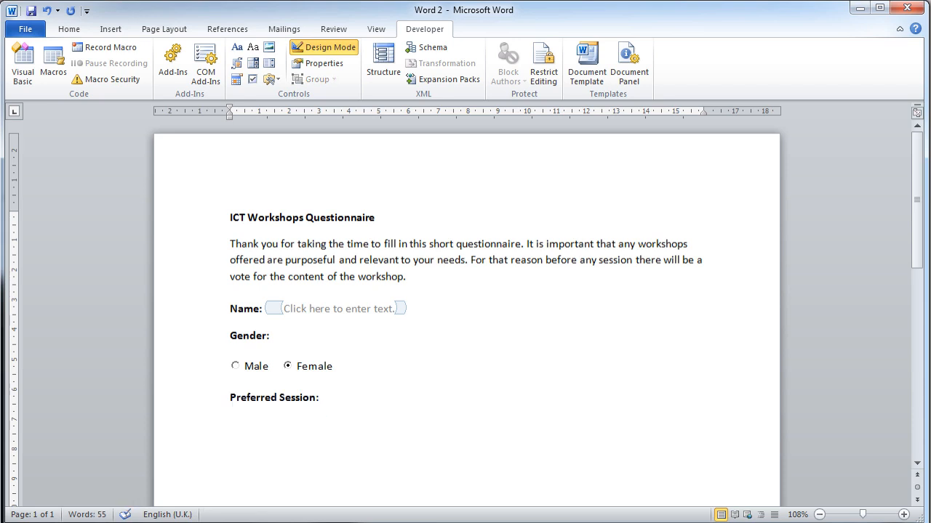
Insert an ActiveX check box on the empty line below the "Preferred Session:" label
click(272, 80)
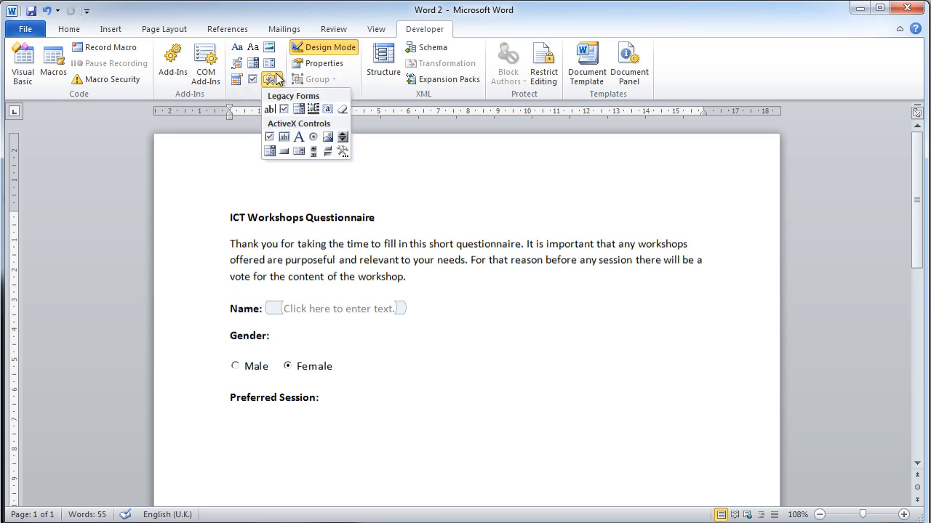
click(270, 137)
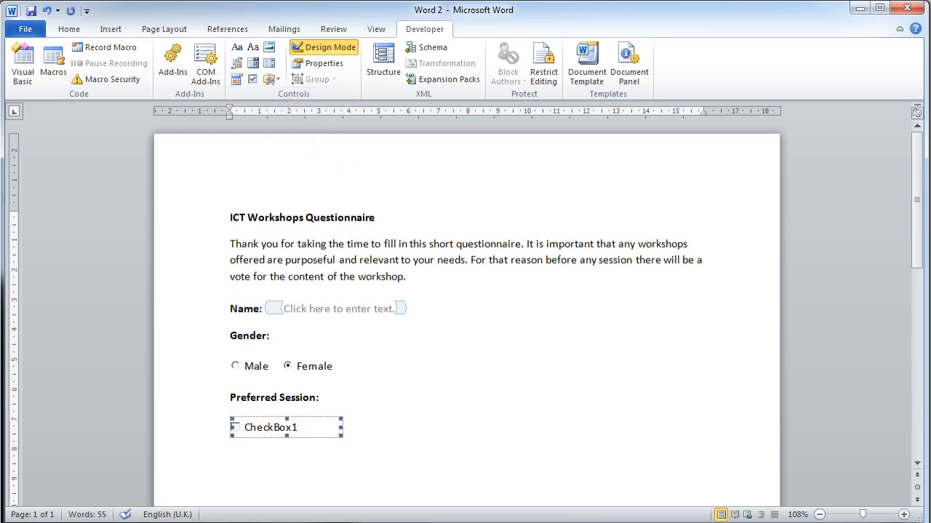
right_click(287, 429)
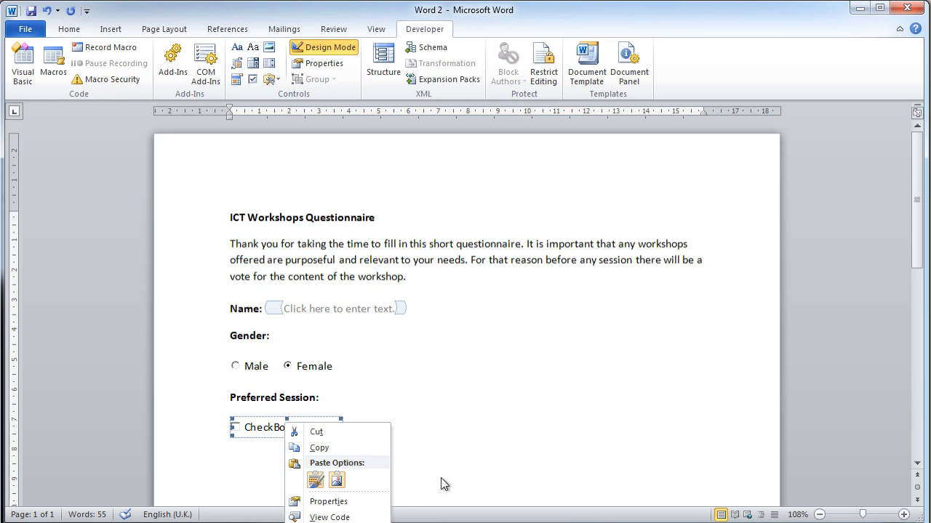
key(Escape)
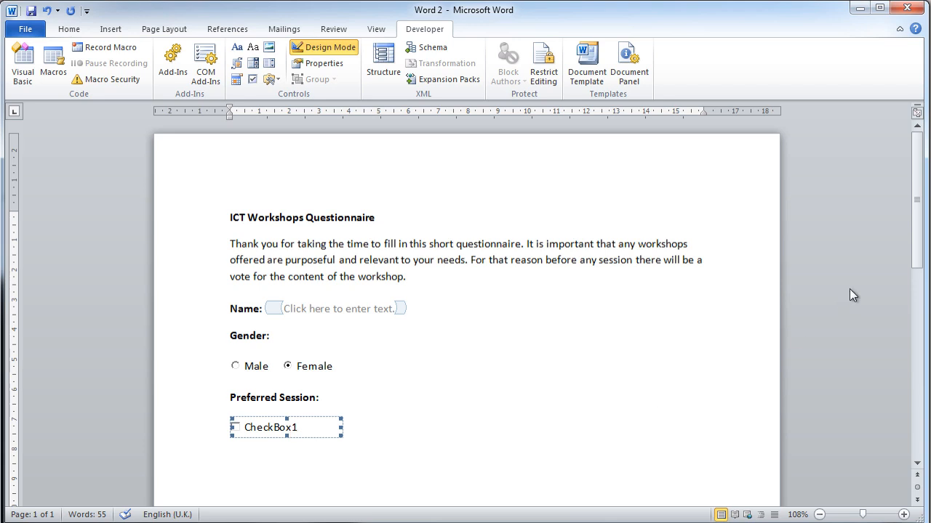
Change the check box's caption to "Monday" and place the cursor after the control
drag(918, 206, 918, 245)
right_click(256, 221)
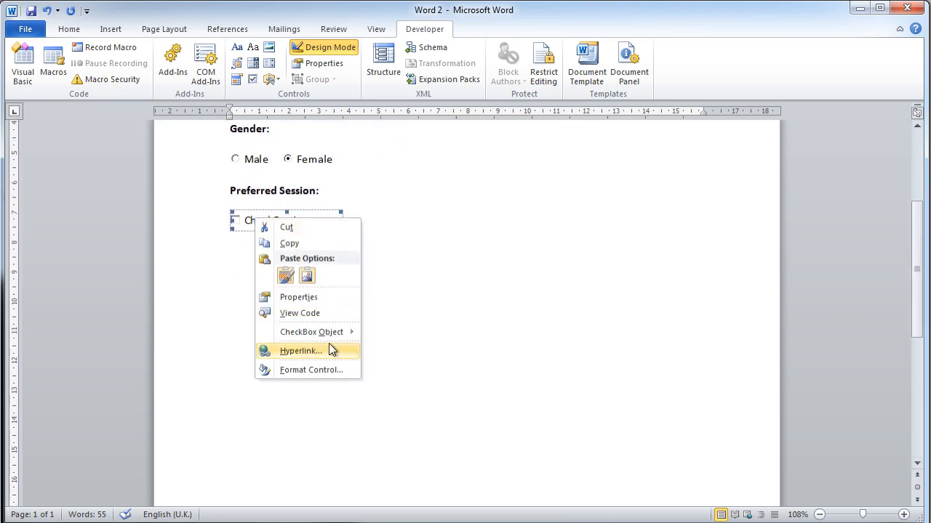
mouse_move(328, 332)
click(386, 333)
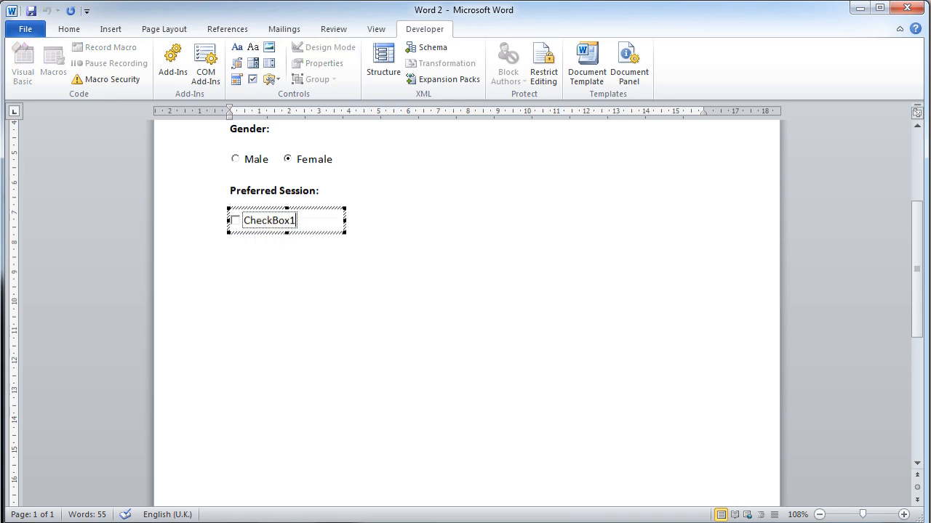
double_click(274, 221)
text(Monday)
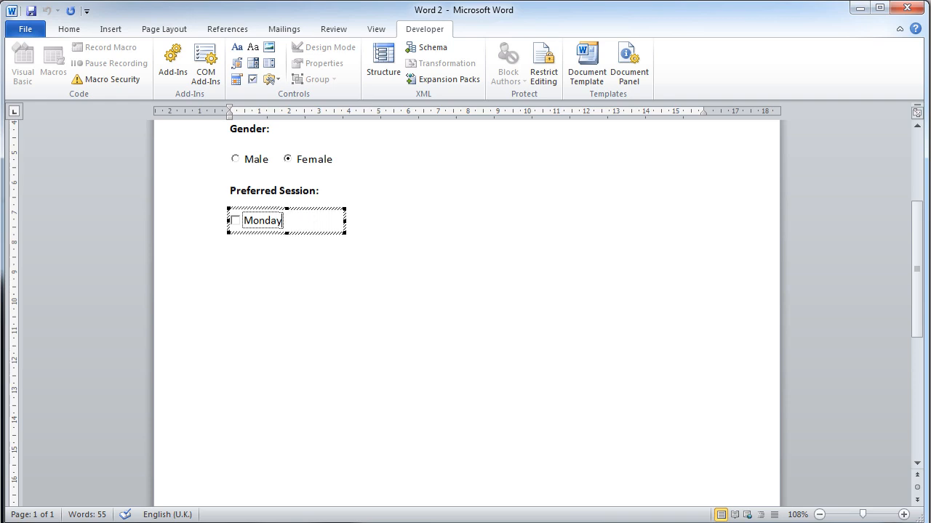
click(343, 226)
Insert a second ActiveX check box after "Monday" on the same line and caption it "Tuesday"
click(275, 77)
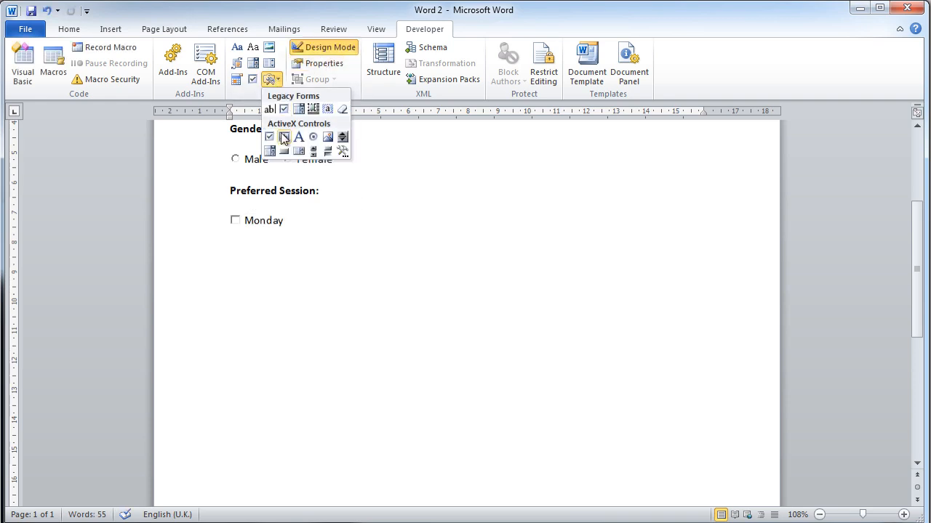
click(270, 136)
right_click(389, 221)
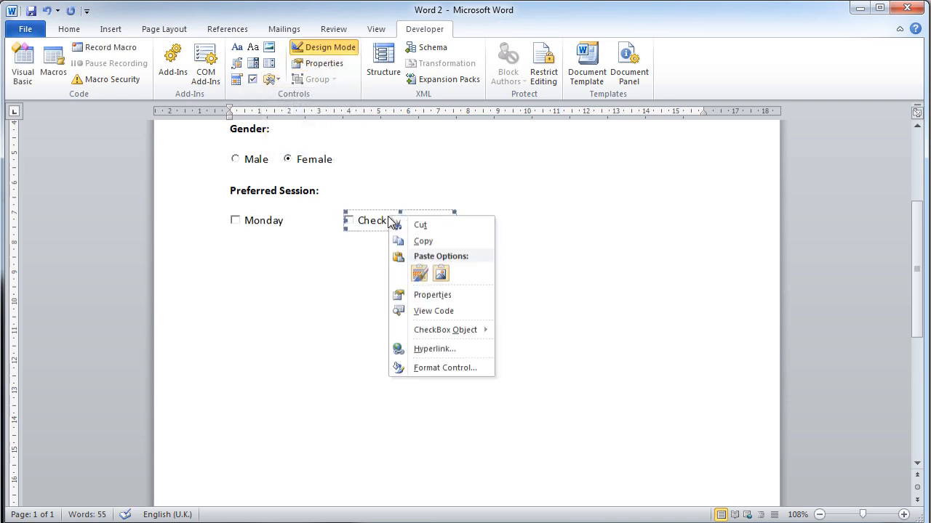
mouse_move(482, 328)
click(525, 332)
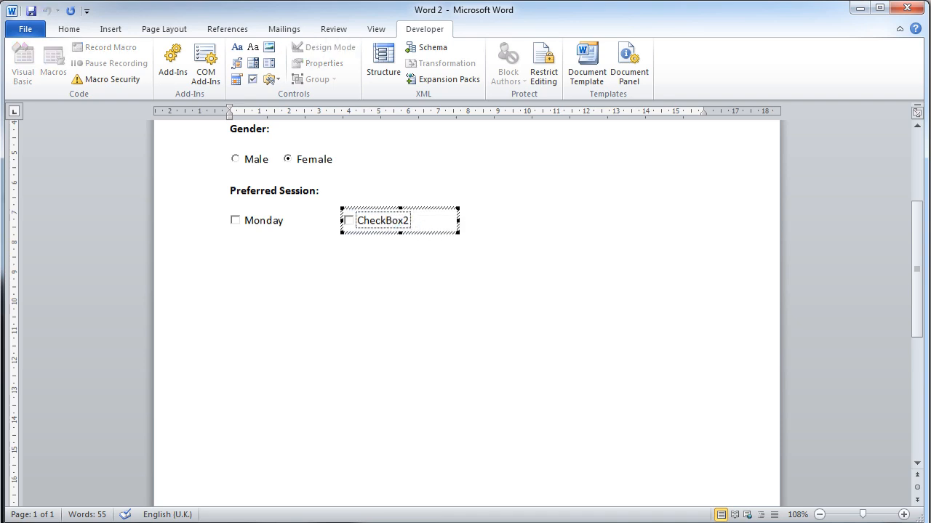
double_click(391, 227)
text(Tued)
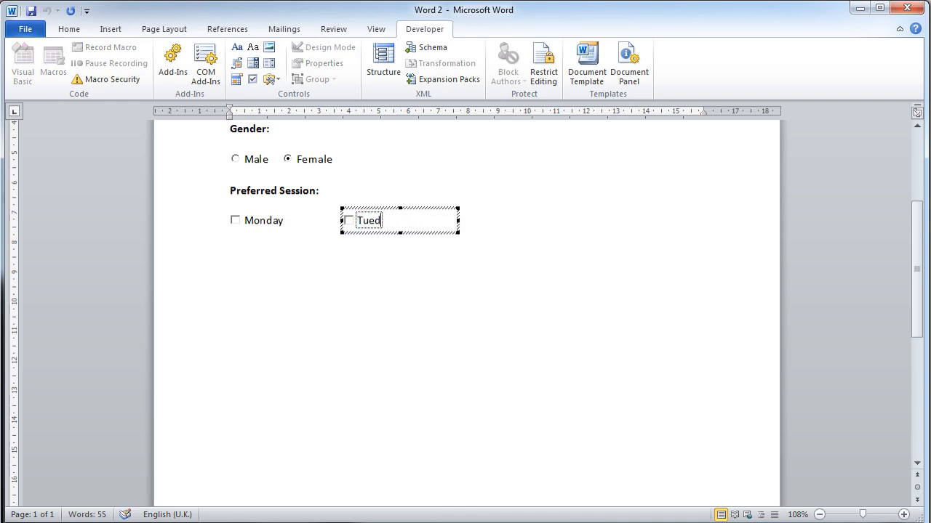
key(BackSpace)
text(sday)
click(457, 225)
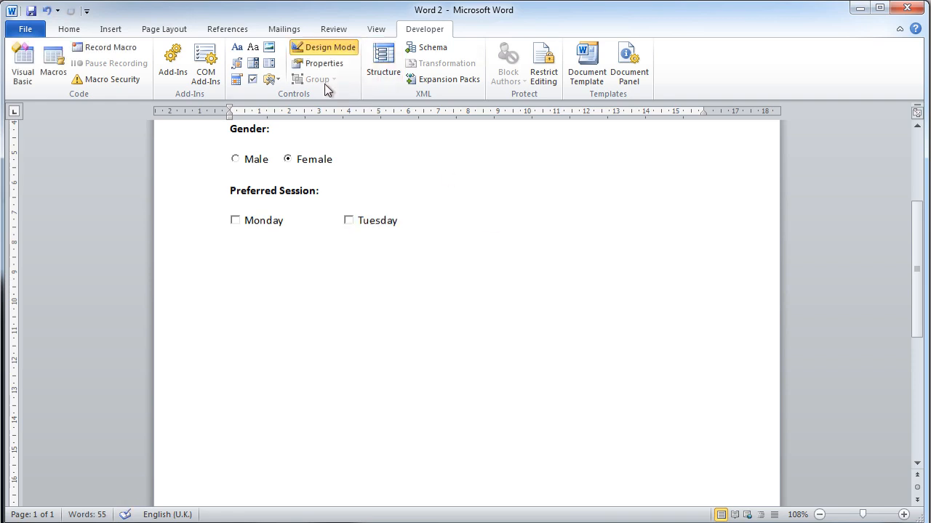
Insert a third ActiveX check box after "Tuesday" on the same line and caption it "Wednesday"
click(272, 80)
click(269, 137)
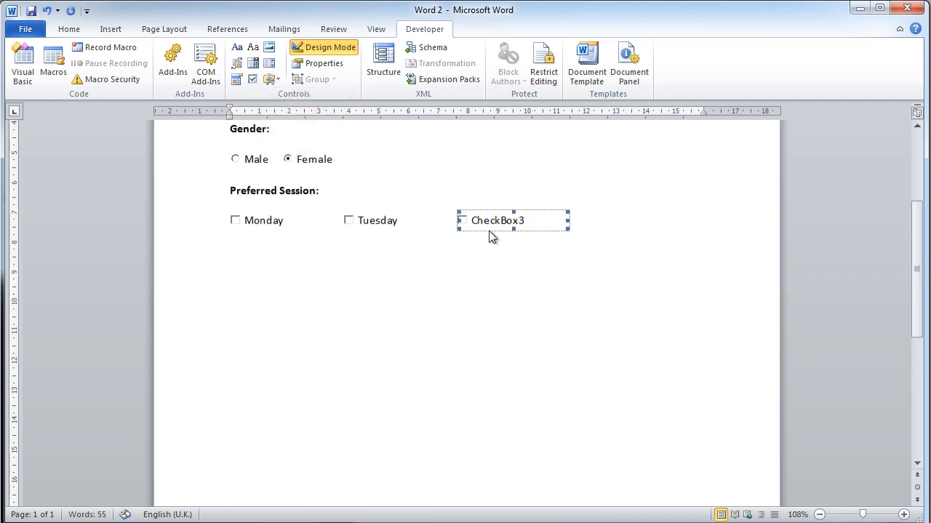
right_click(513, 228)
mouse_move(600, 339)
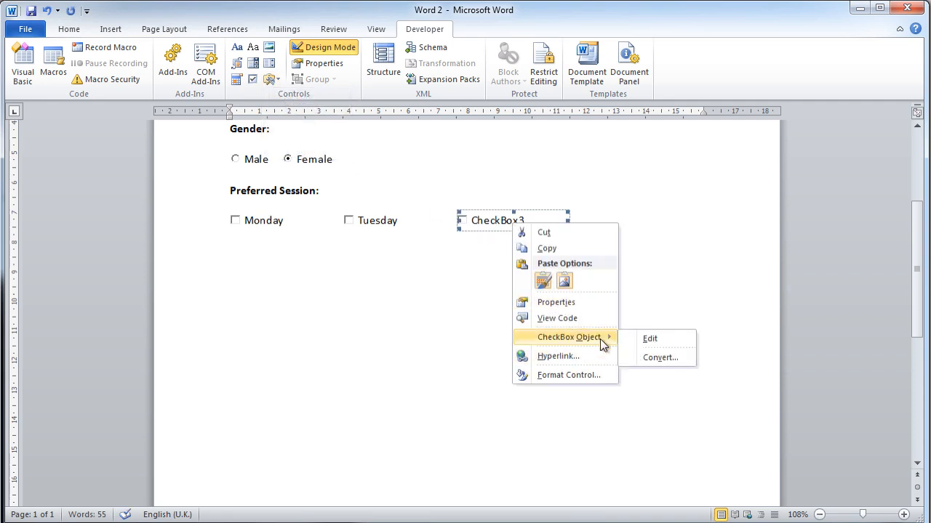
click(649, 339)
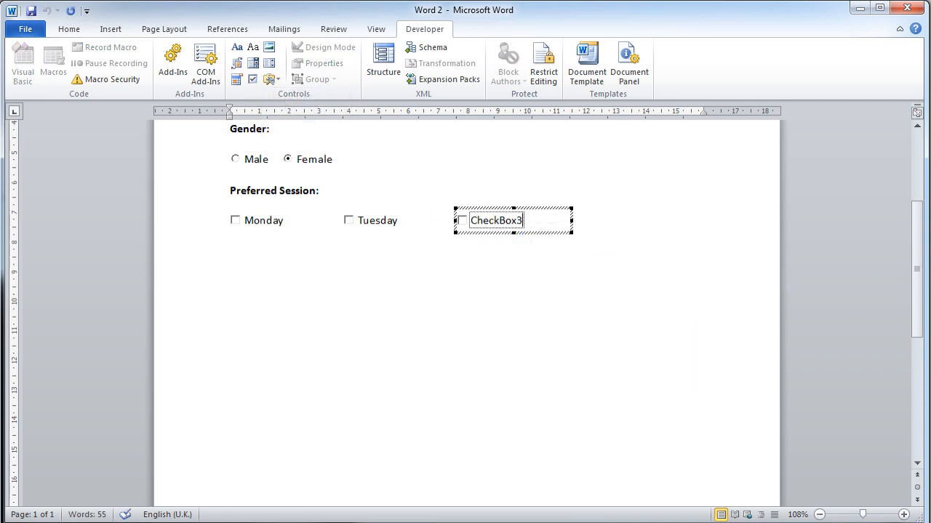
double_click(507, 226)
text(Wednesday)
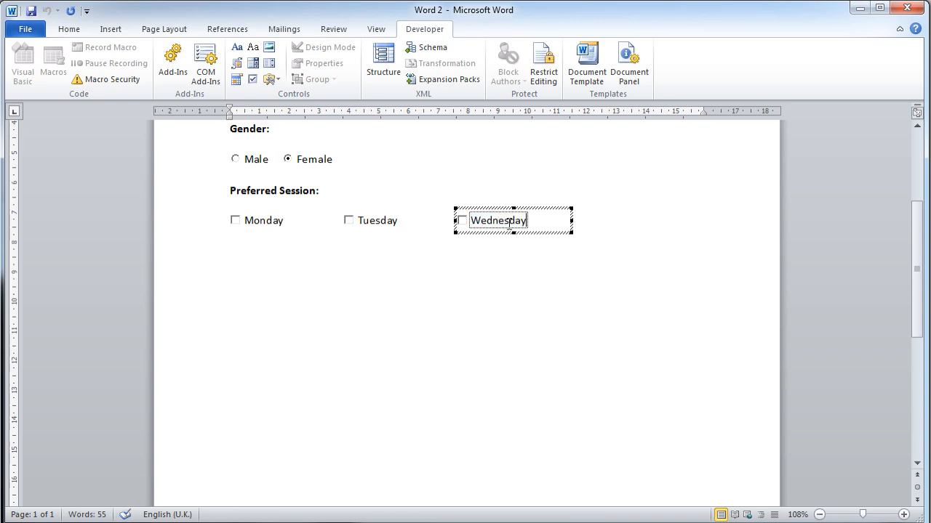
key(Escape)
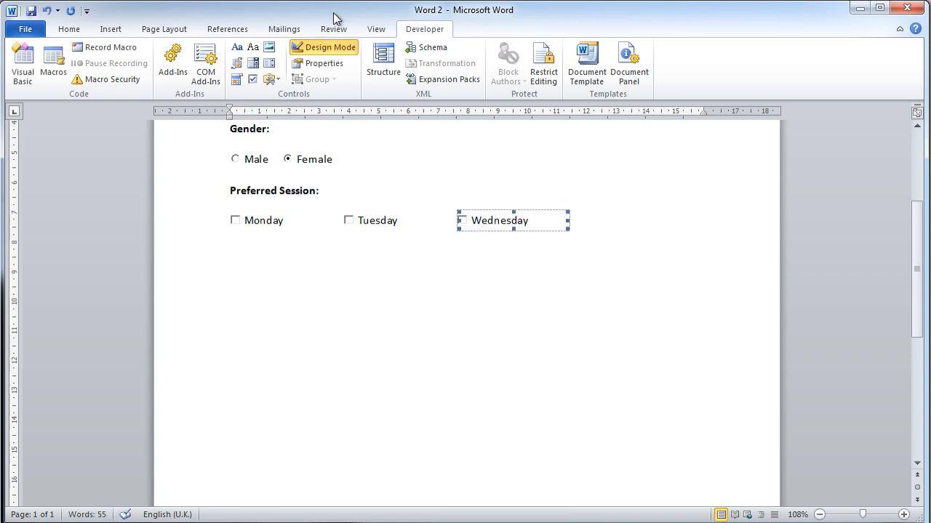
Leave design mode and test the gender option buttons, ending with Male selected
click(331, 51)
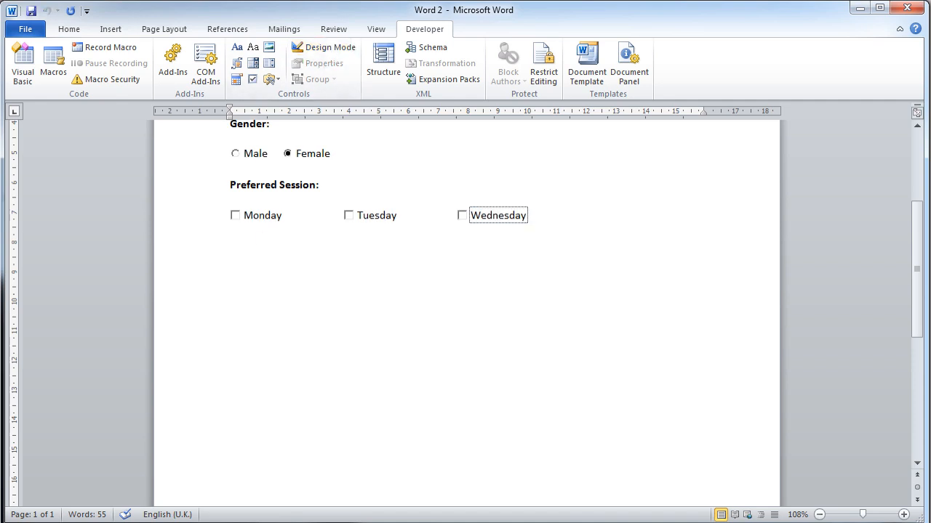
click(236, 154)
click(288, 154)
click(245, 156)
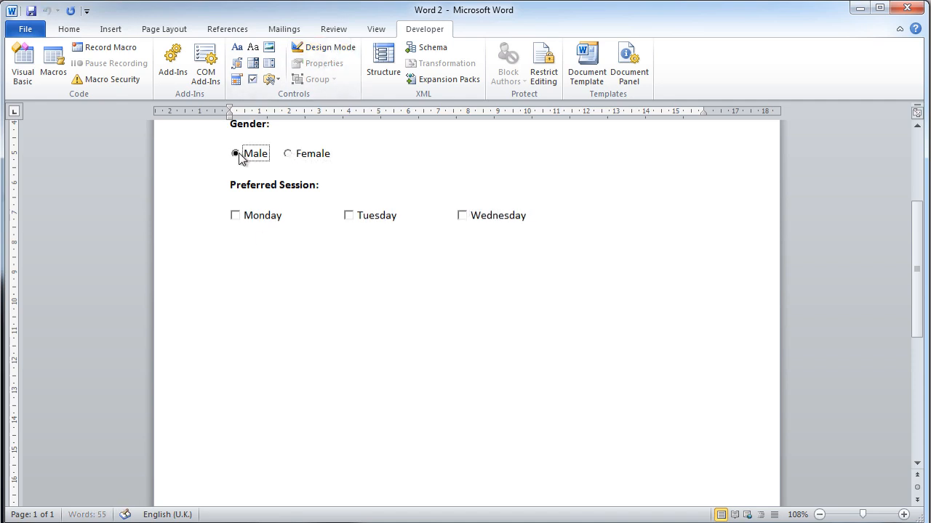
click(329, 50)
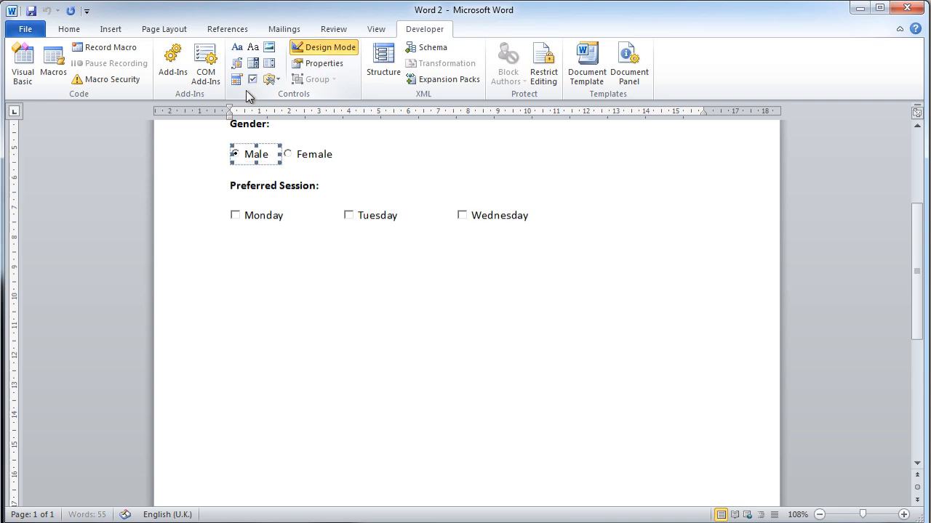
click(271, 80)
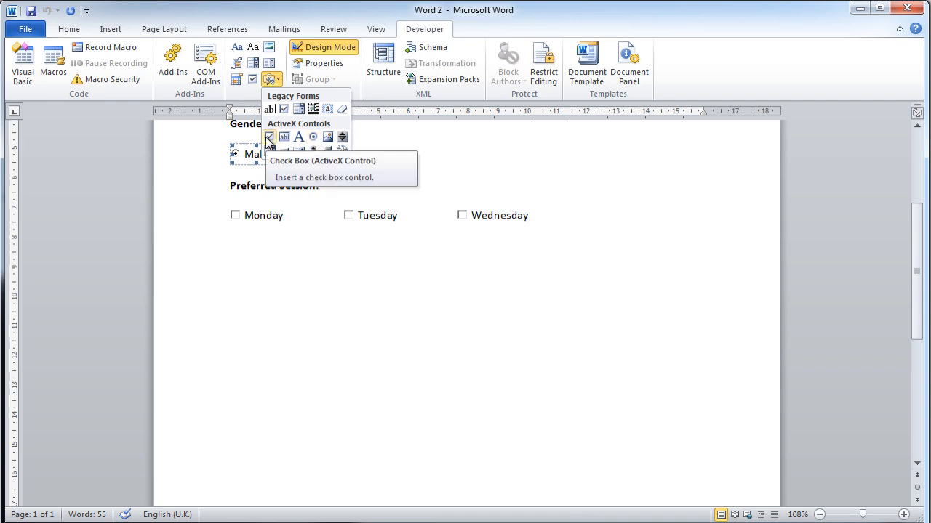
click(312, 49)
Test the form by ticking and clearing the Monday, Tuesday and Wednesday check boxes and switching the gender to Female and back to Male
click(237, 212)
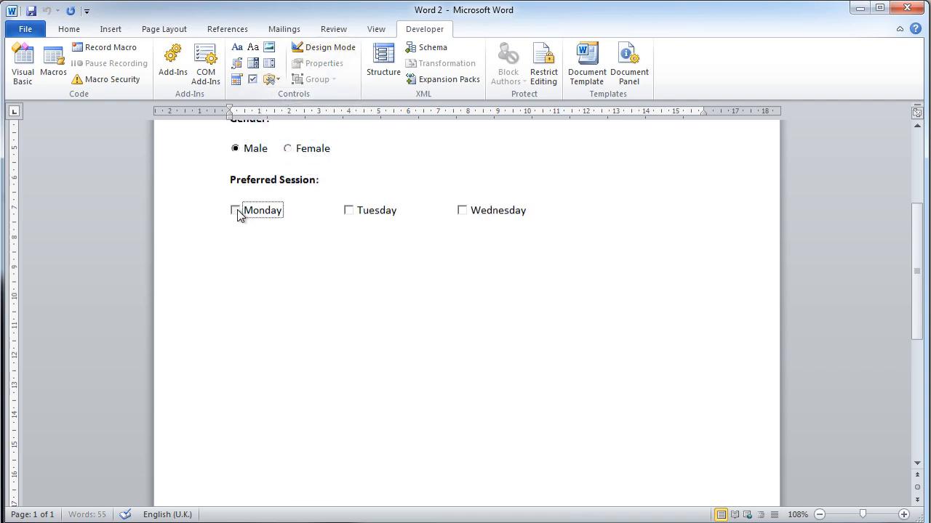
click(350, 212)
click(463, 212)
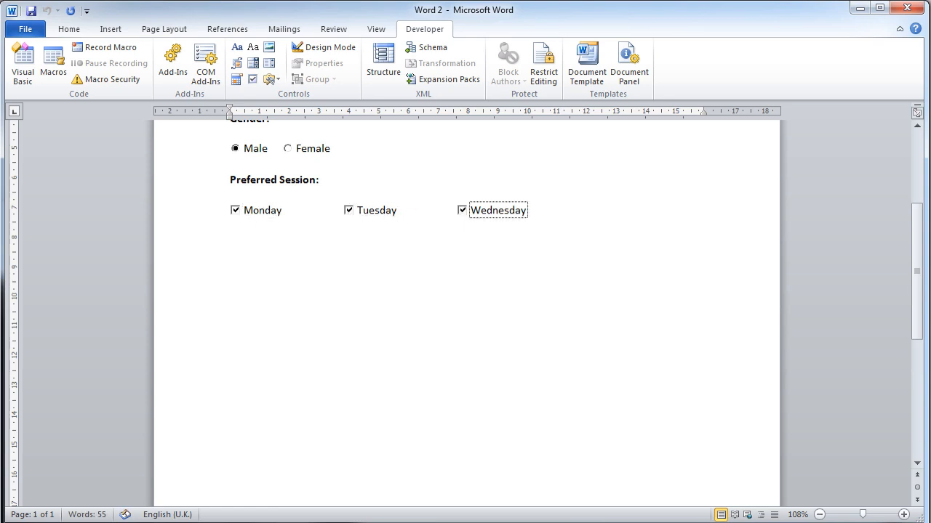
click(462, 212)
click(241, 211)
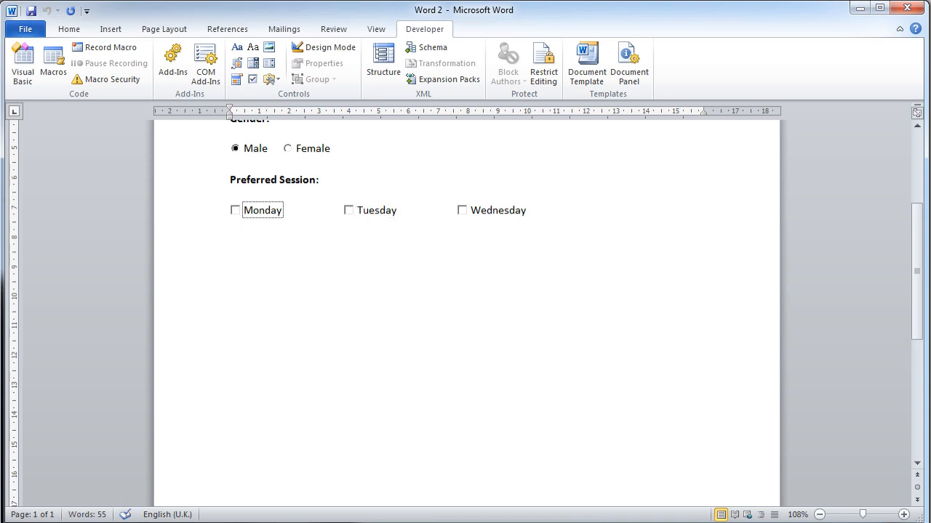
scroll(364, 291, down, 2)
scroll(374, 289, up, 6)
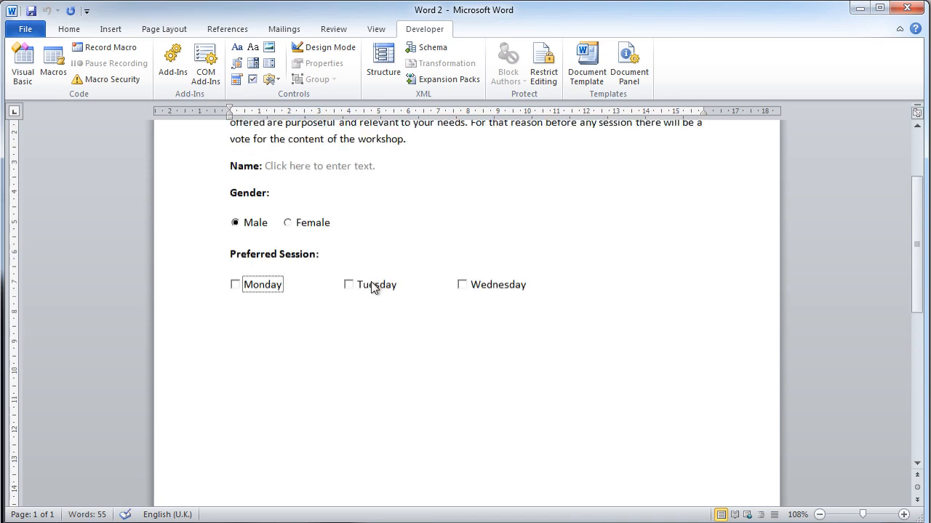
click(287, 297)
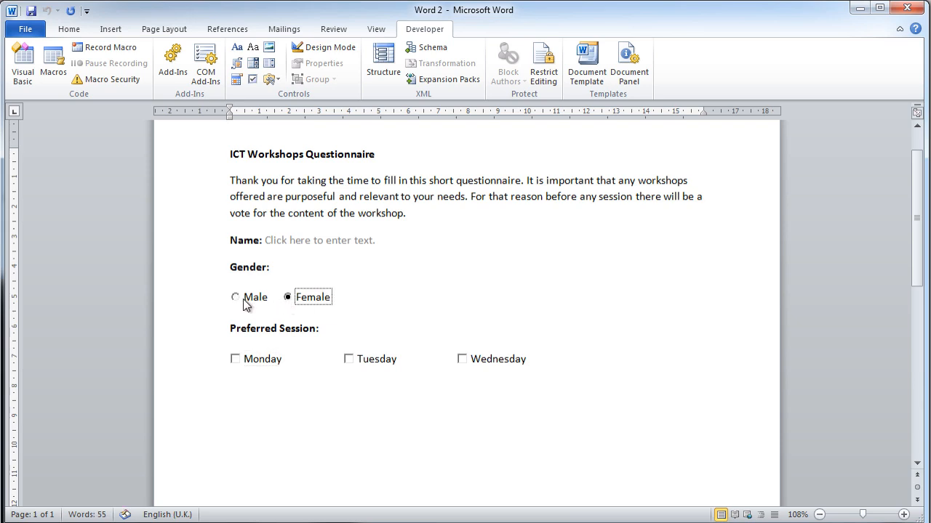
click(237, 299)
Add a bold "Subject:" label on a new line below the day check boxes and start an empty line beneath it
click(572, 364)
key(Return)
text(Subject:)
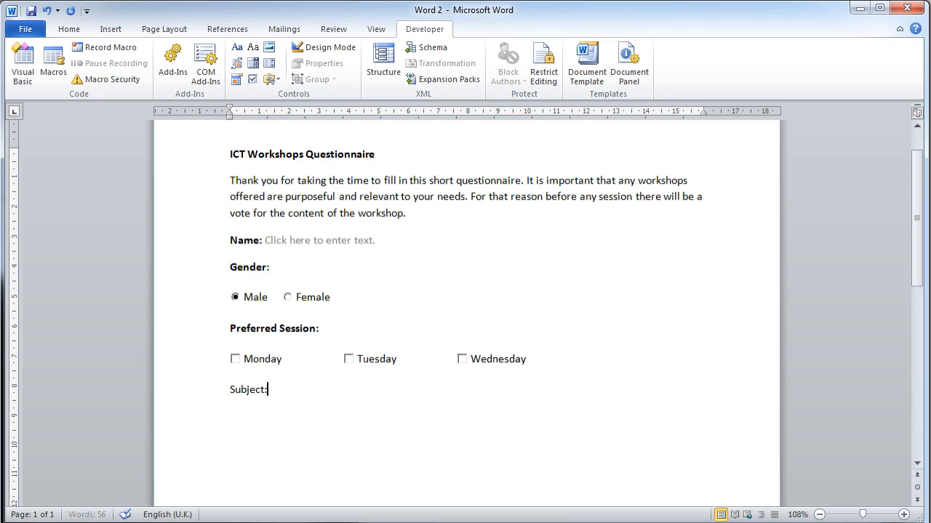
drag(269, 391, 231, 391)
key(ctrl+b)
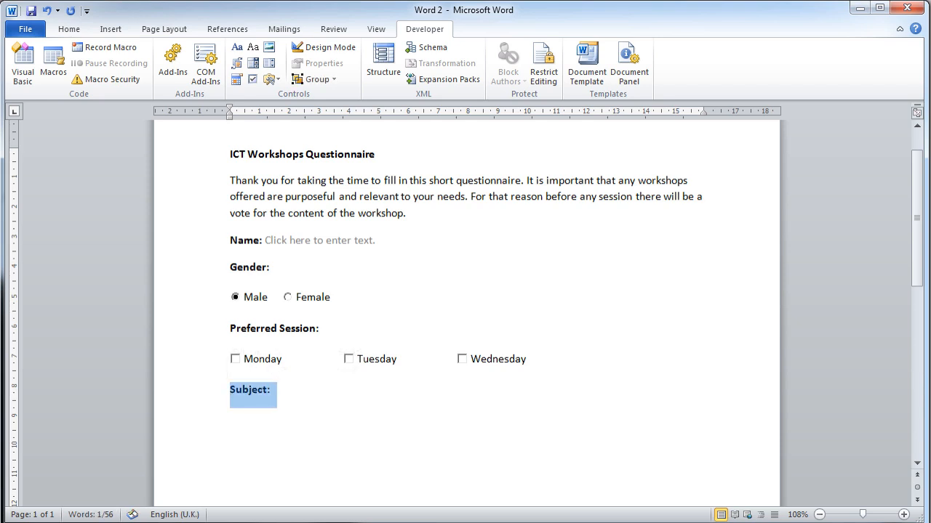
key(Right)
key(Return)
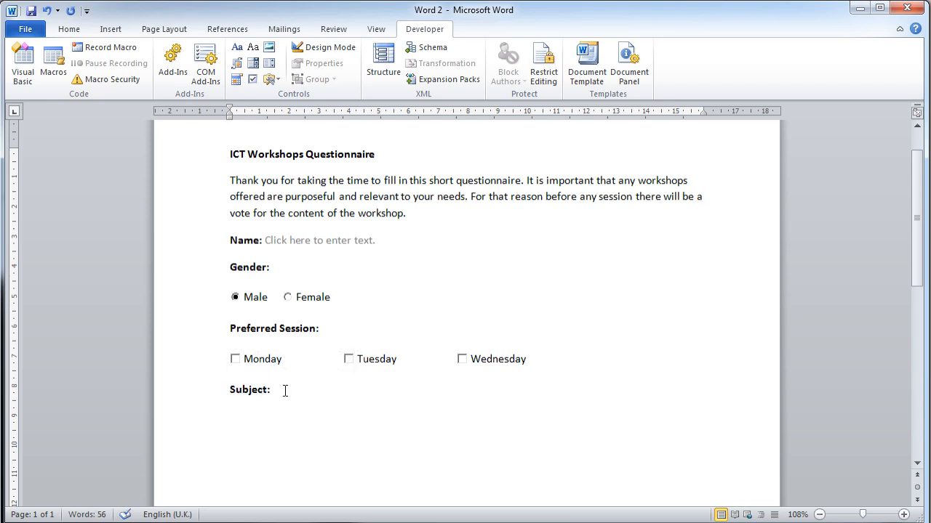
Return to design mode and insert a drop-down list content control on the empty line below the "Subject:" label
click(323, 47)
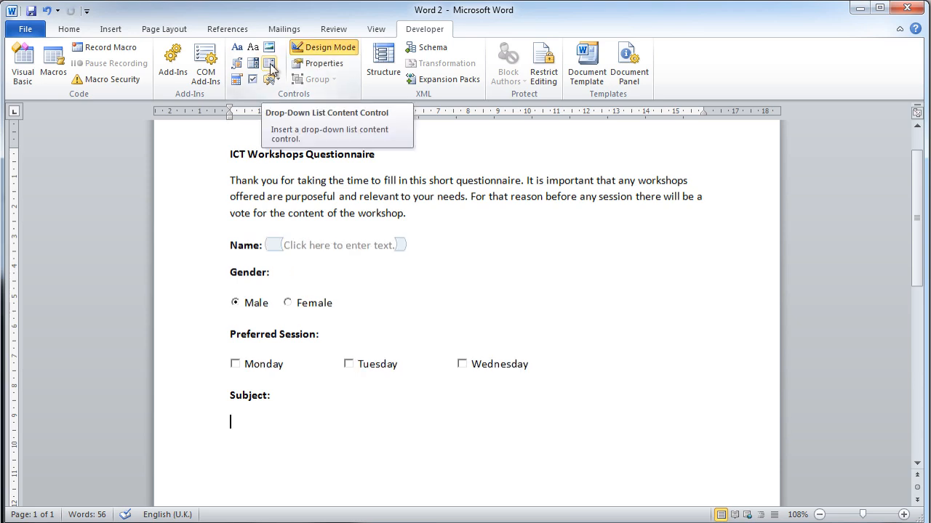
click(270, 63)
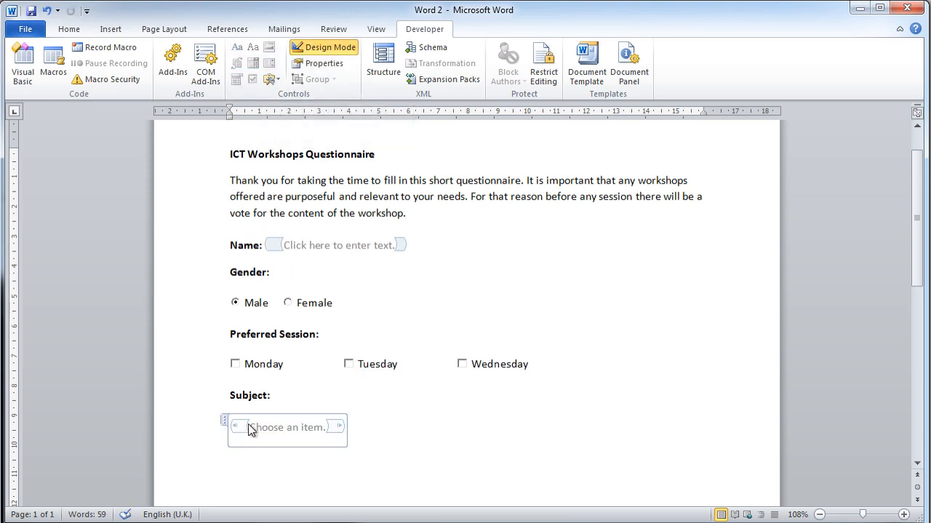
right_click(269, 431)
key(Escape)
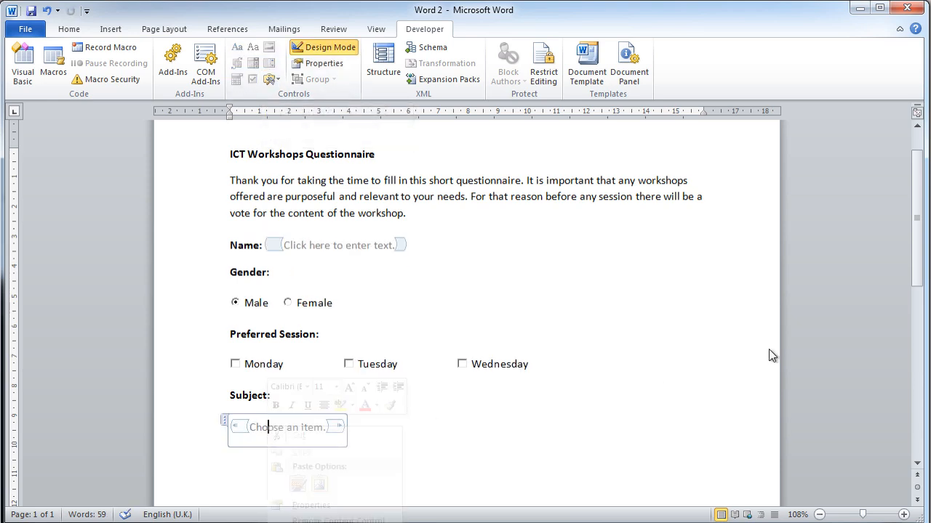
Open the properties of the Subject drop-down list and add the choice "ICT"
drag(917, 245, 915, 336)
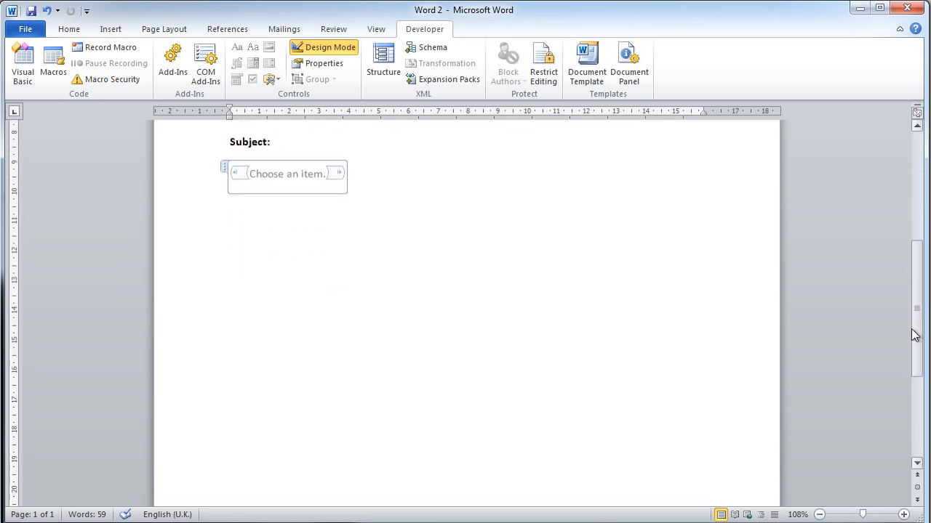
right_click(288, 177)
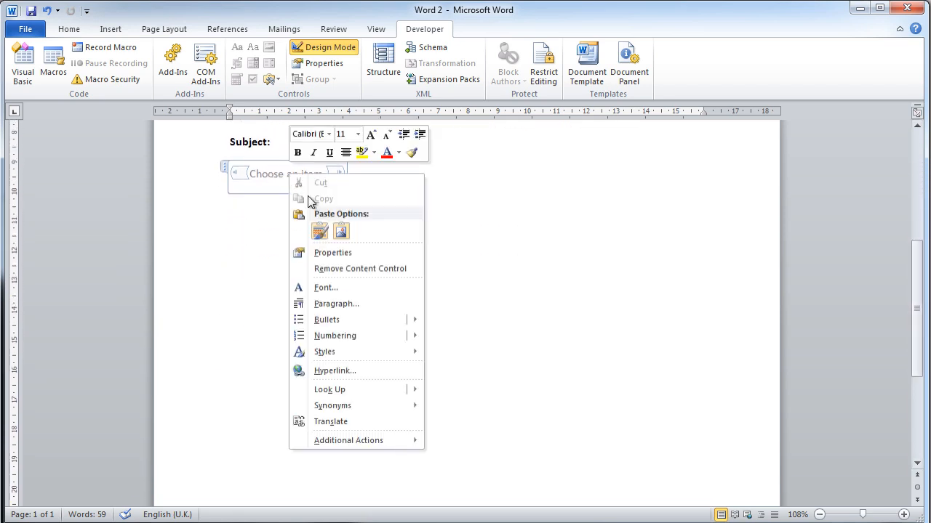
click(345, 254)
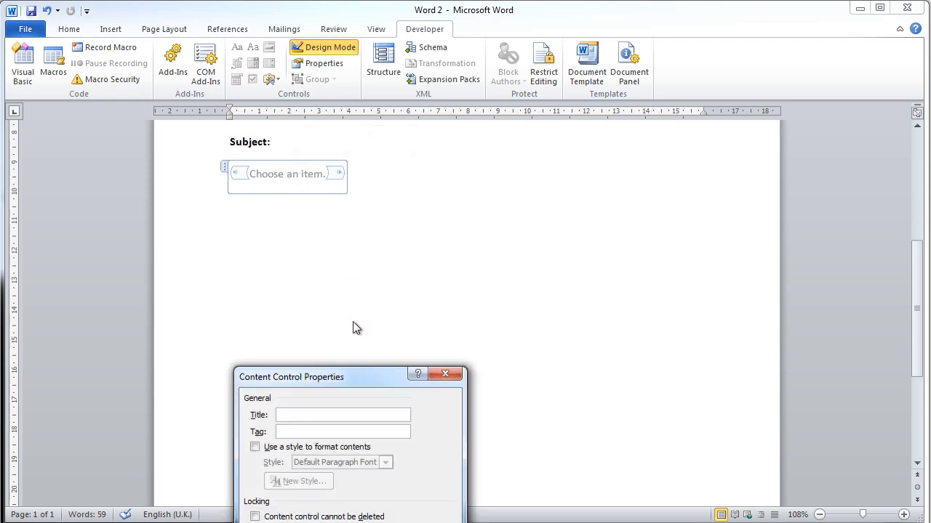
drag(367, 376, 522, 171)
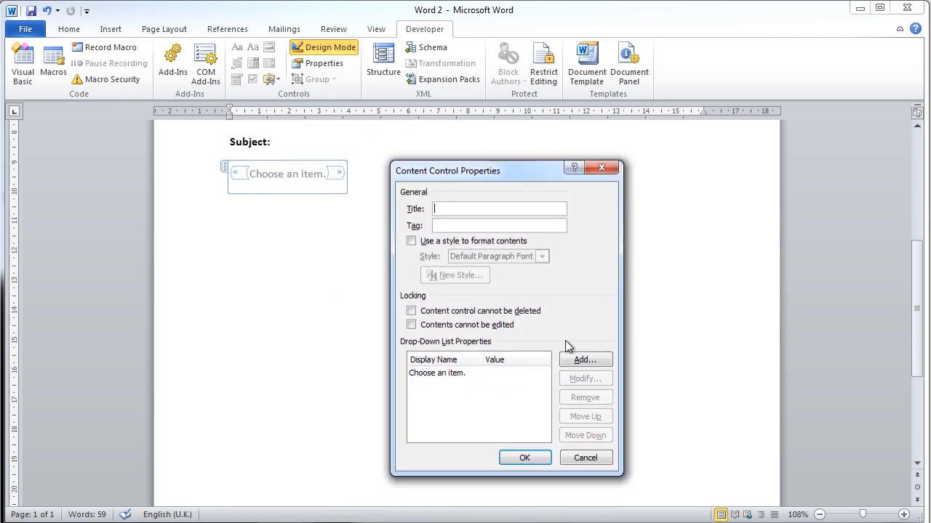
click(599, 360)
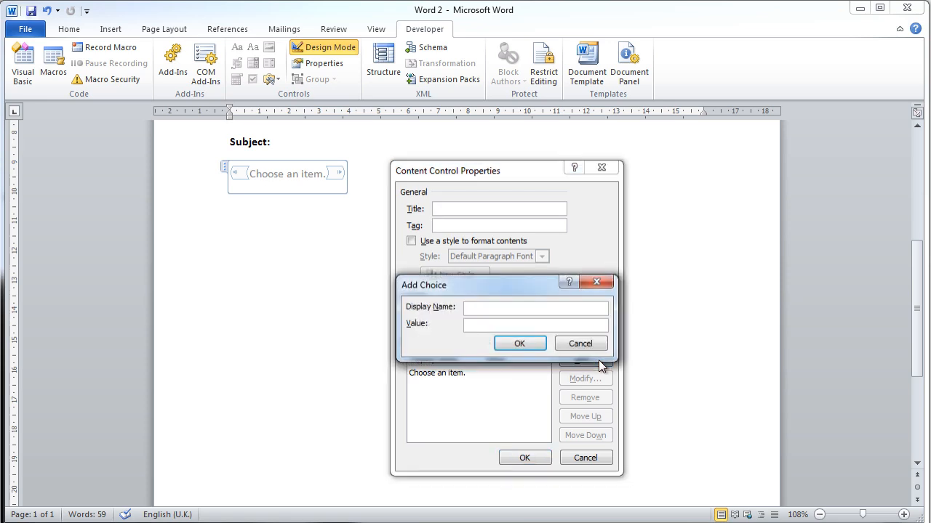
text(ICT)
click(520, 346)
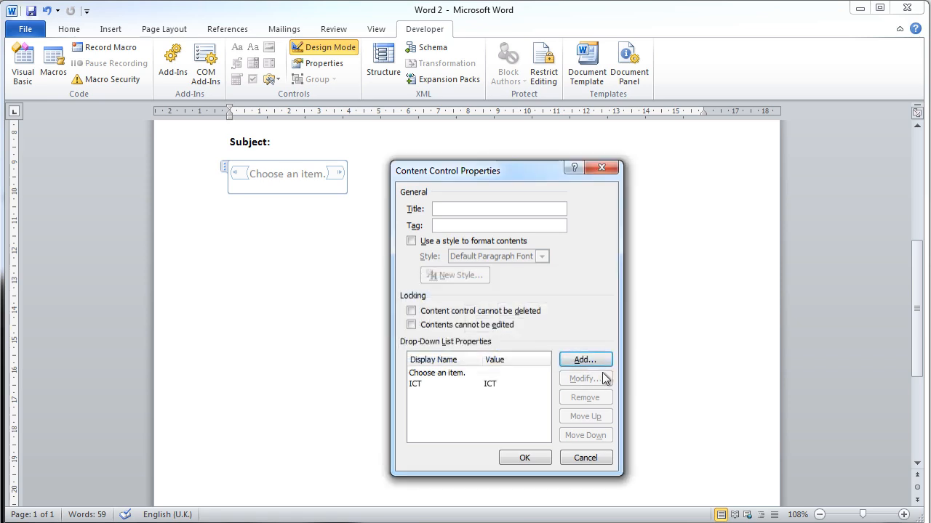
Add the choices "English" and "Maths" to the Subject drop-down list and apply the properties
text(Eng)
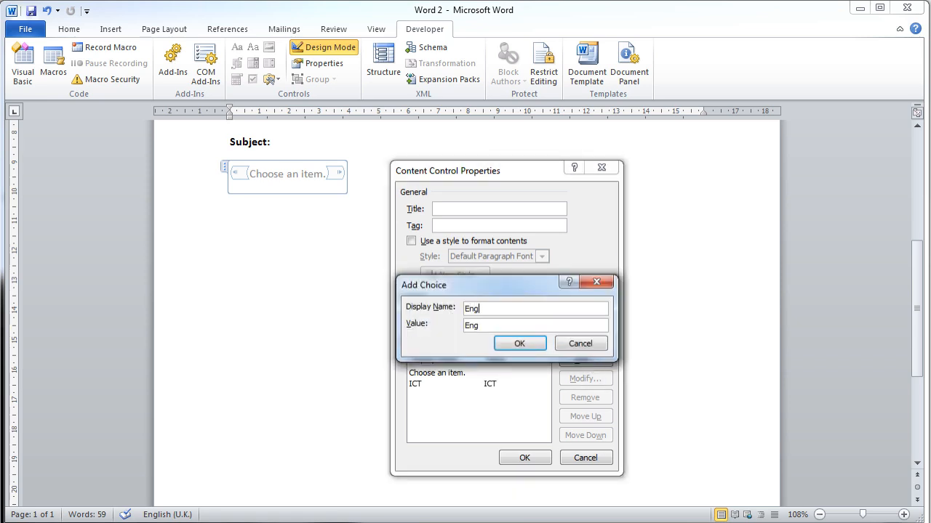
text(lish)
click(542, 346)
click(592, 360)
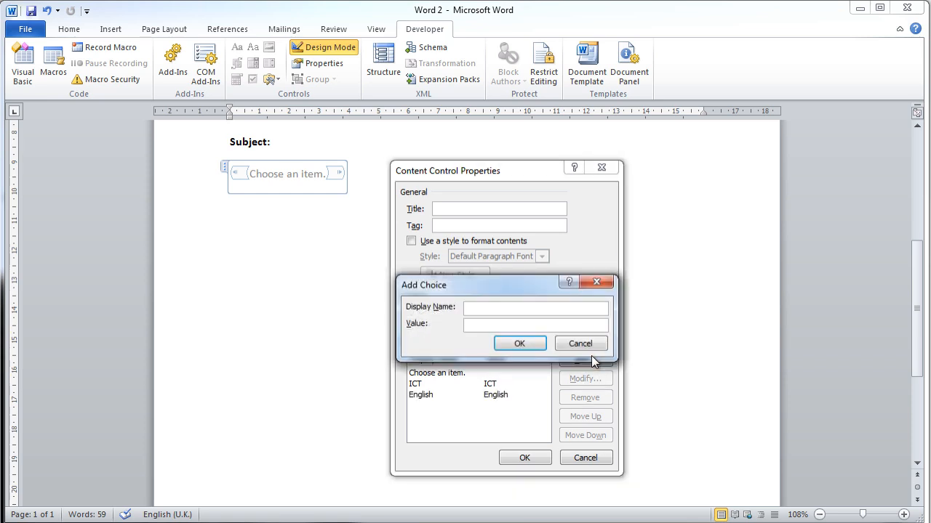
text(Maths)
click(520, 344)
click(525, 457)
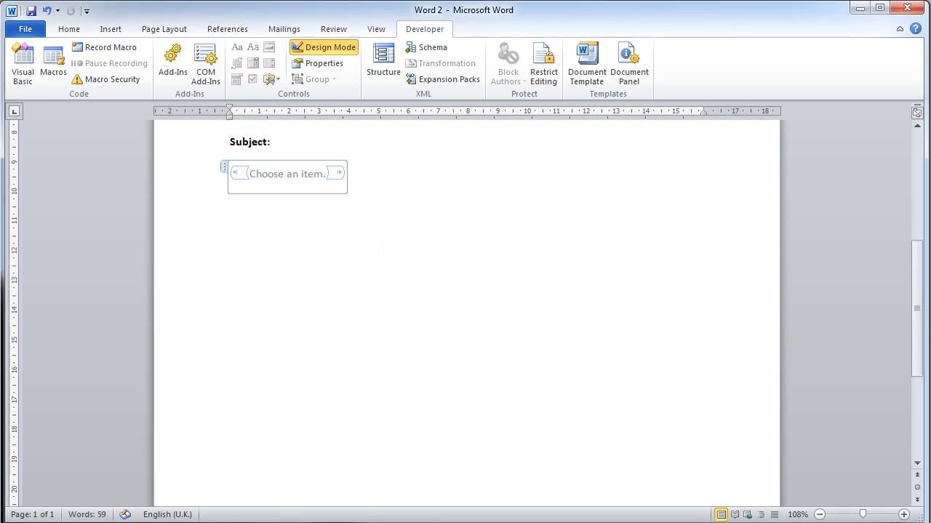
Leave design mode and test the Subject drop-down list by choosing ICT, English and finally Maths
scroll(465, 312, up, 3)
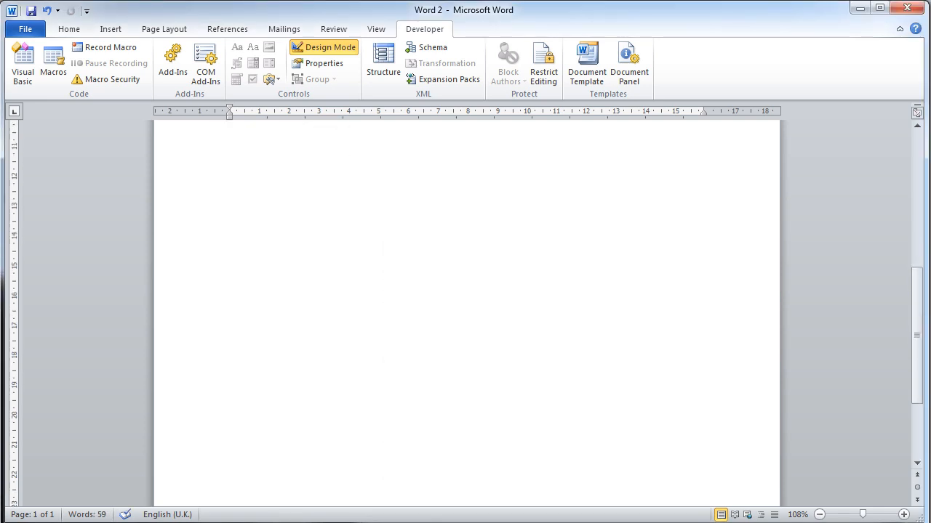
click(342, 49)
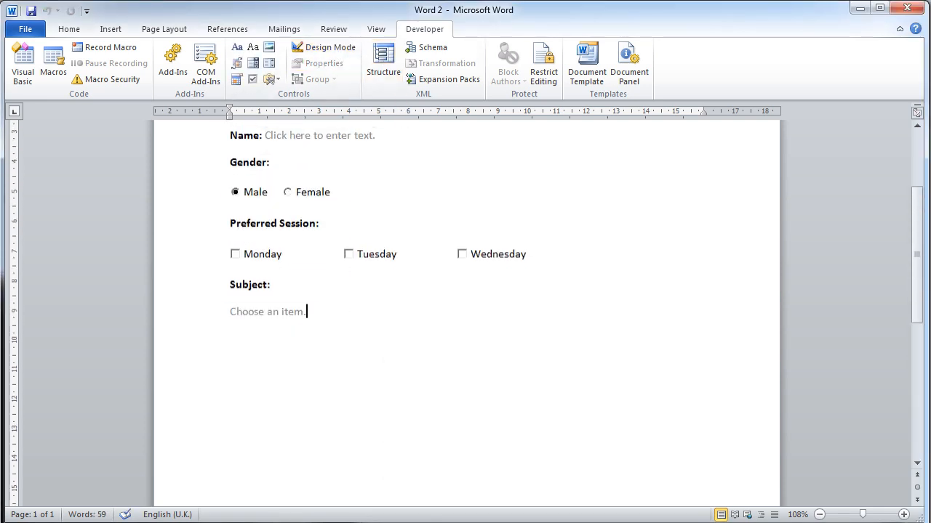
click(313, 317)
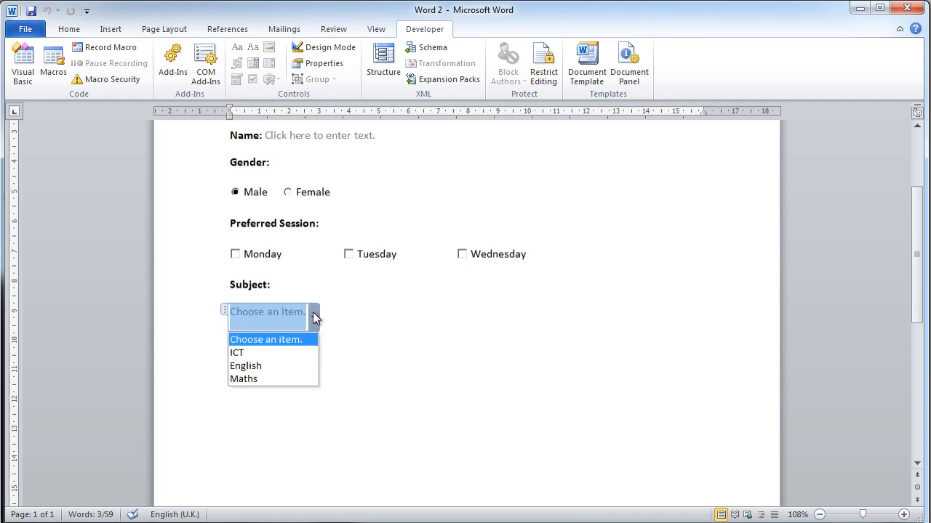
click(274, 354)
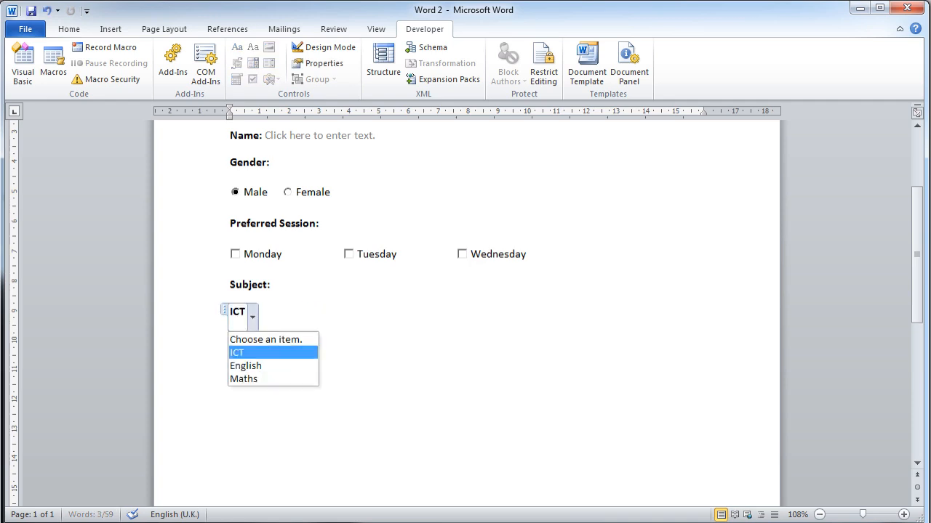
click(252, 313)
click(270, 366)
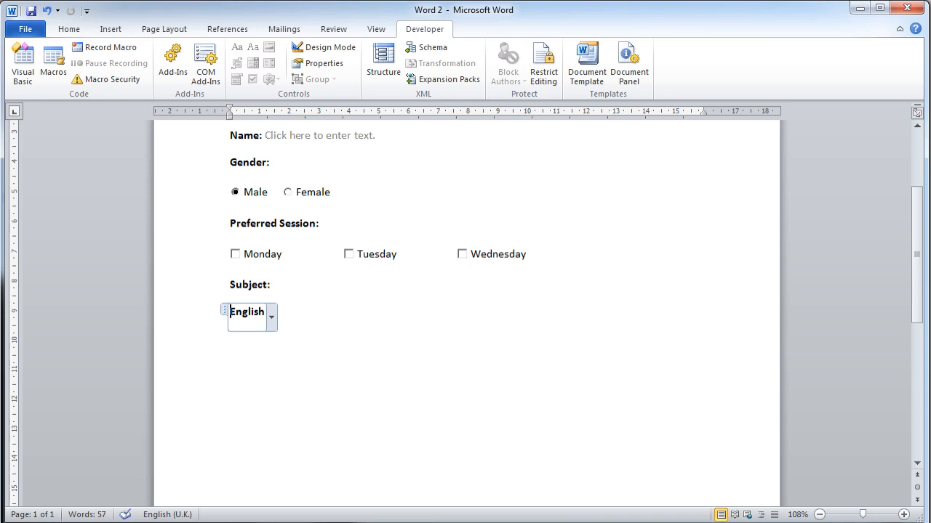
click(270, 317)
click(267, 379)
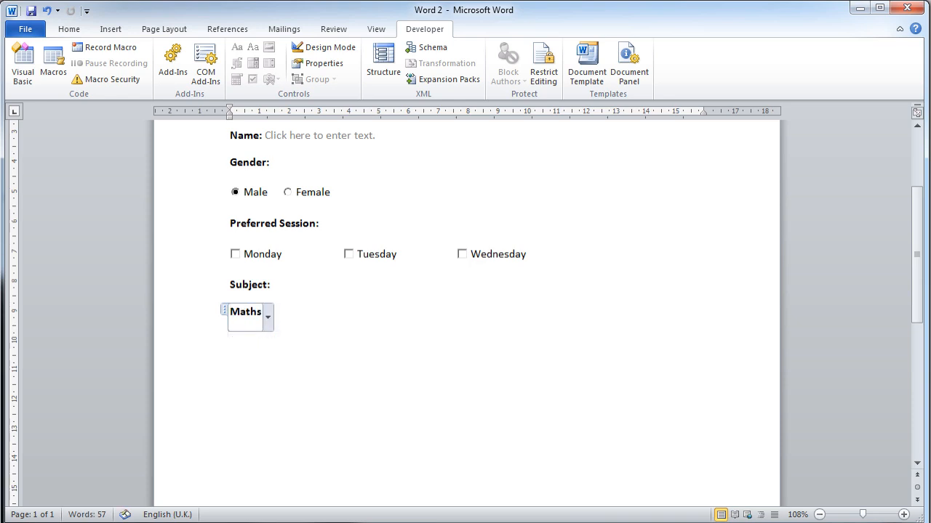
Test the name field of the questionnaire by entering the respondent's full name
scroll(288, 251, up, 3)
click(288, 250)
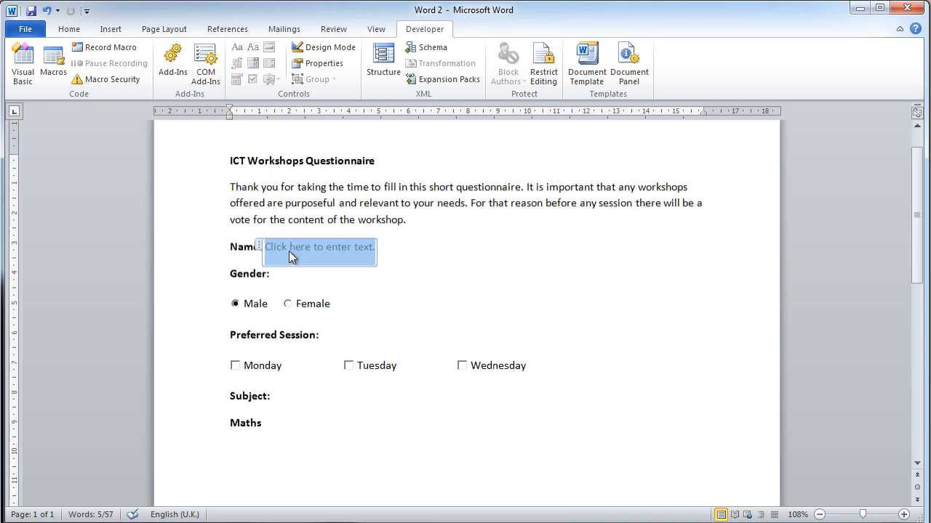
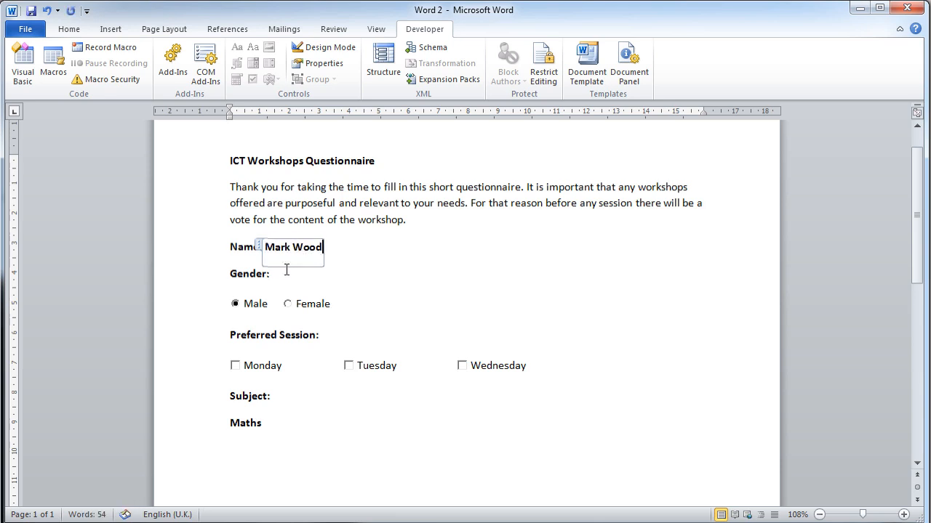
Tick the Monday and Tuesday preferred sessions and choose ICT as the subject
click(248, 368)
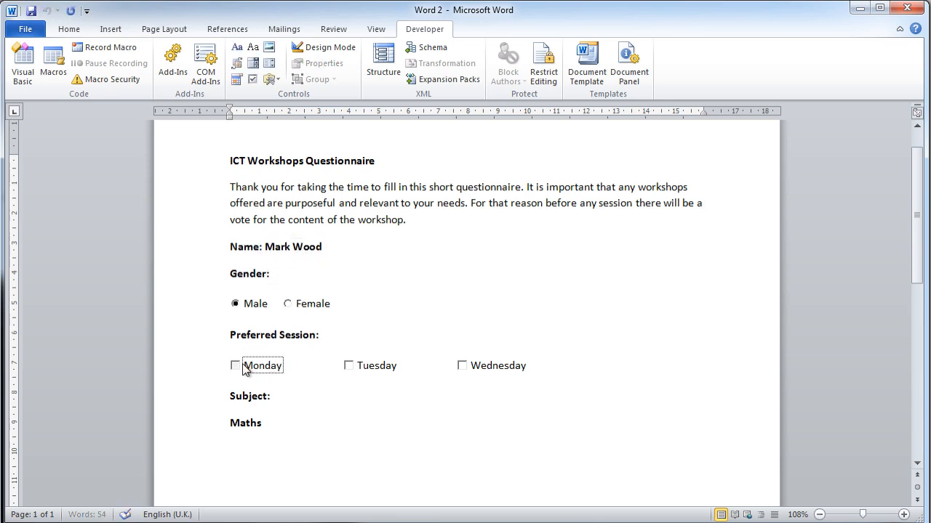
click(348, 367)
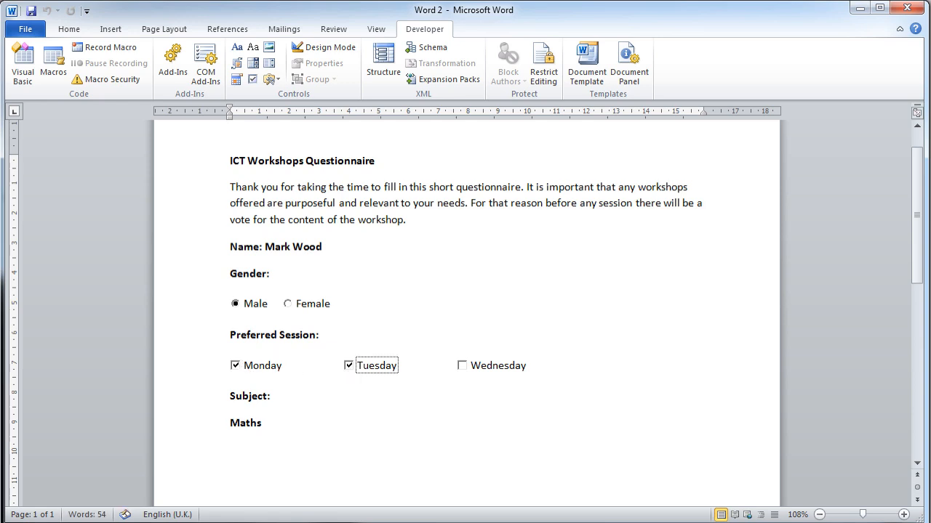
click(246, 423)
click(267, 429)
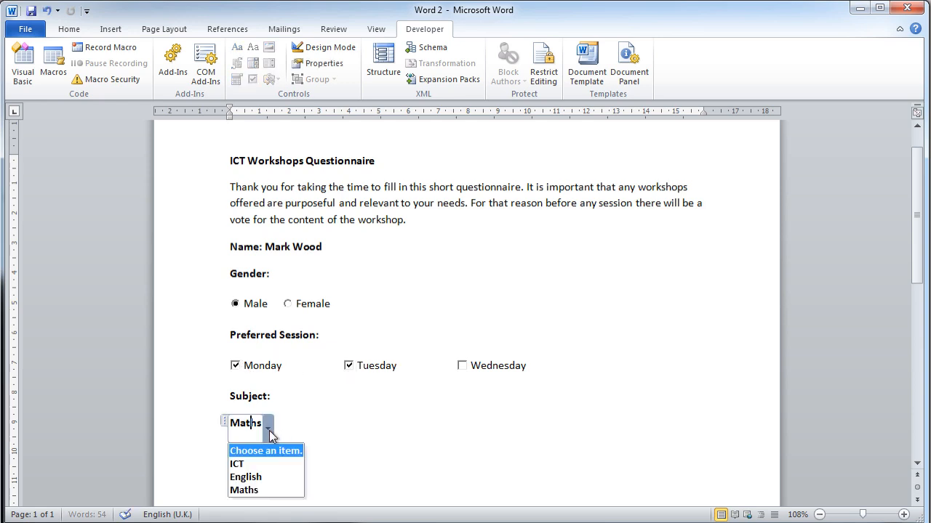
click(251, 465)
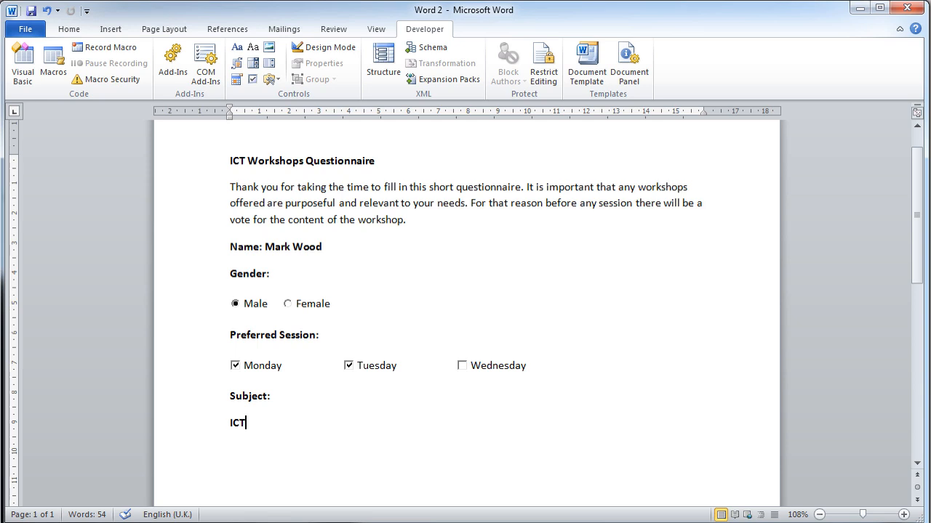
Try deleting the introduction text from "purposeful" to the end of the paragraph, and undo the deletion
shift+click(285, 203)
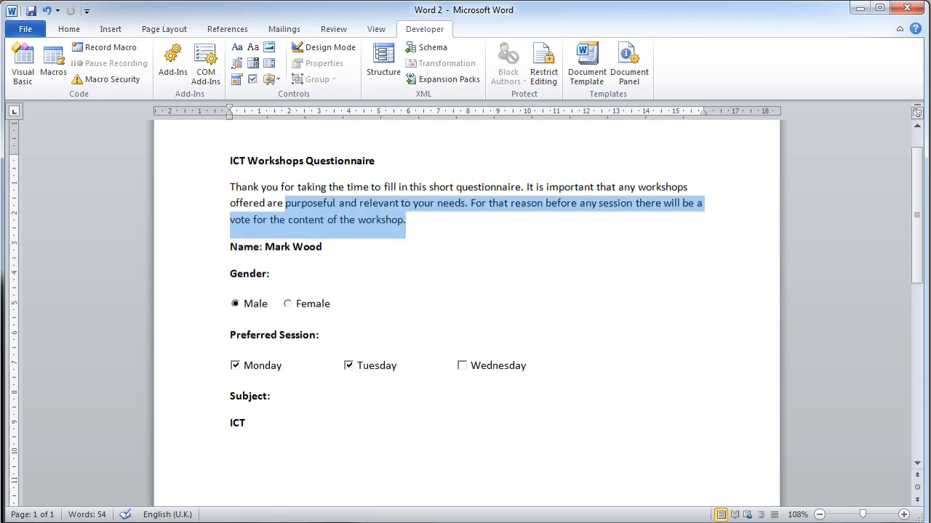
key(Delete)
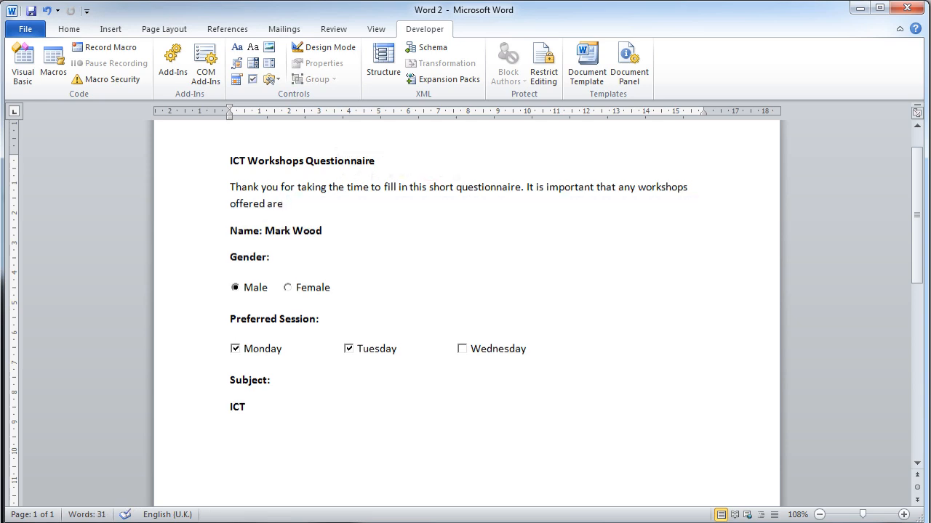
key(ctrl+z)
click(271, 275)
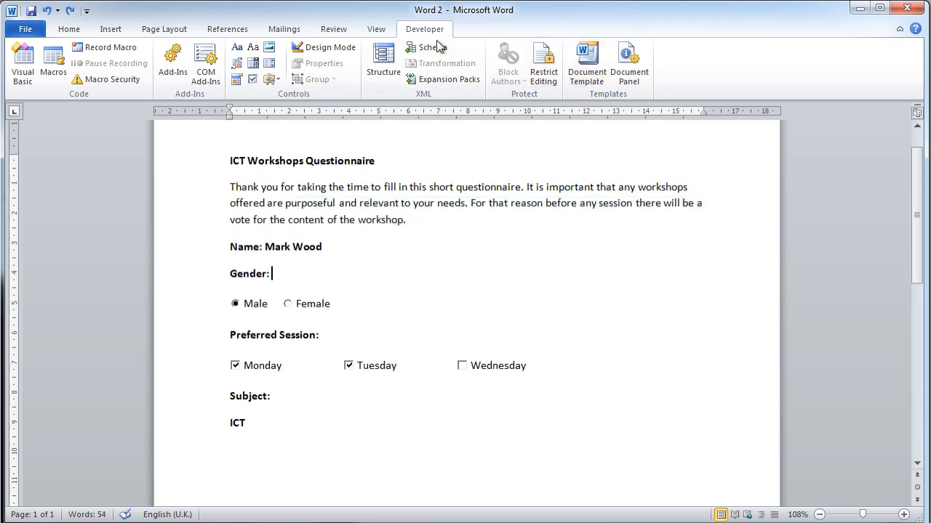
Open the editing restriction settings for the document and turn off design mode
click(546, 75)
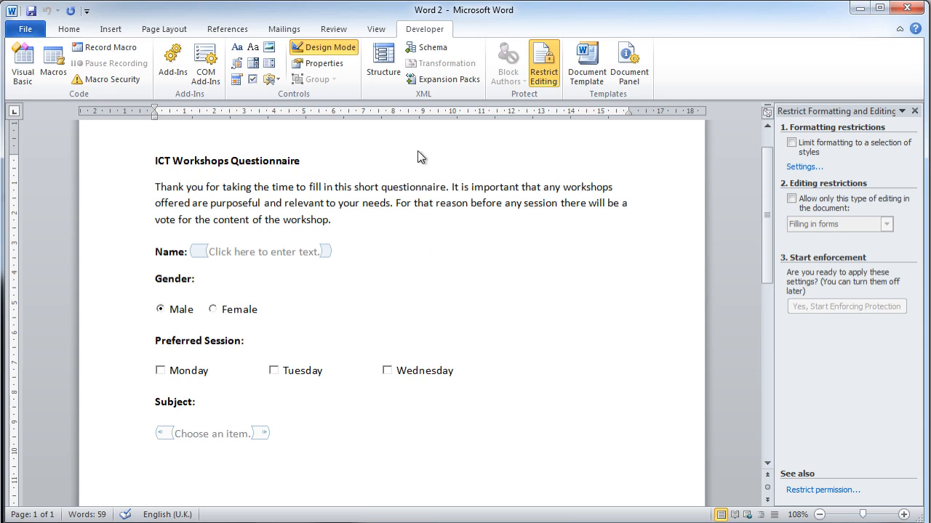
click(791, 199)
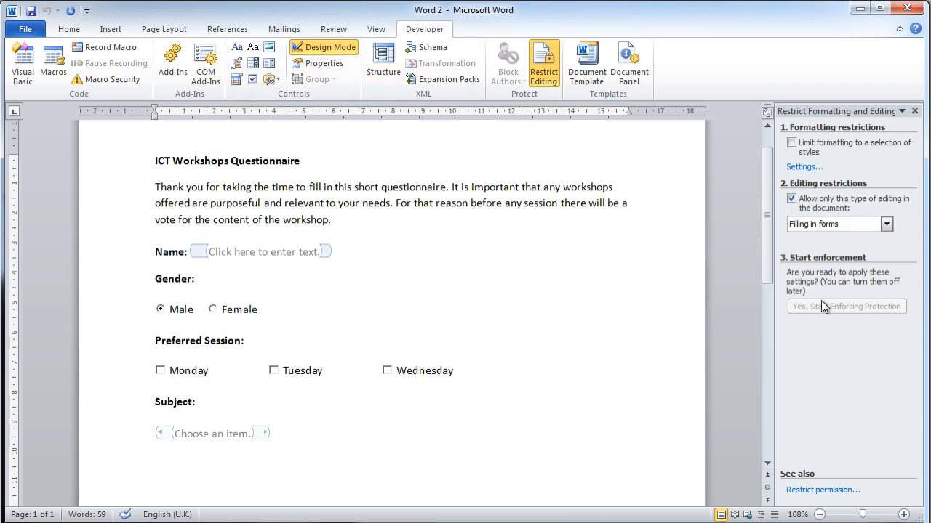
click(791, 199)
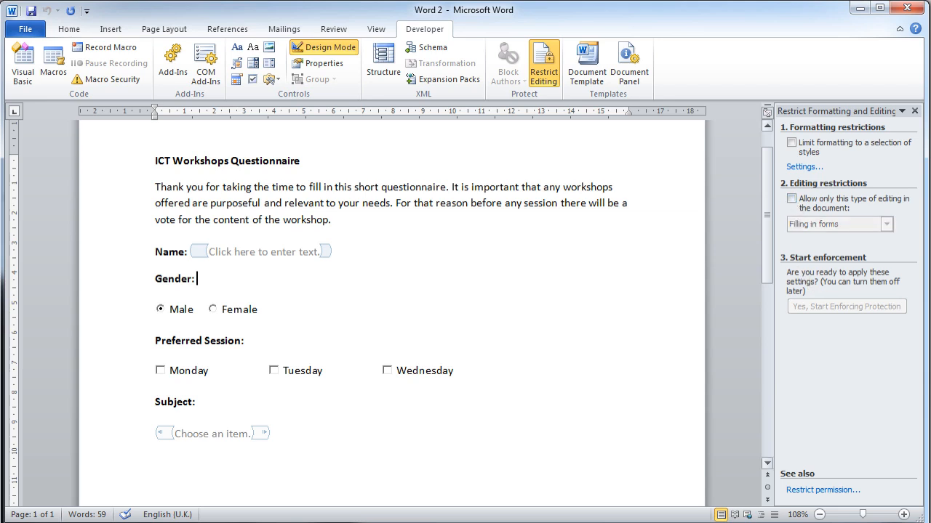
click(332, 45)
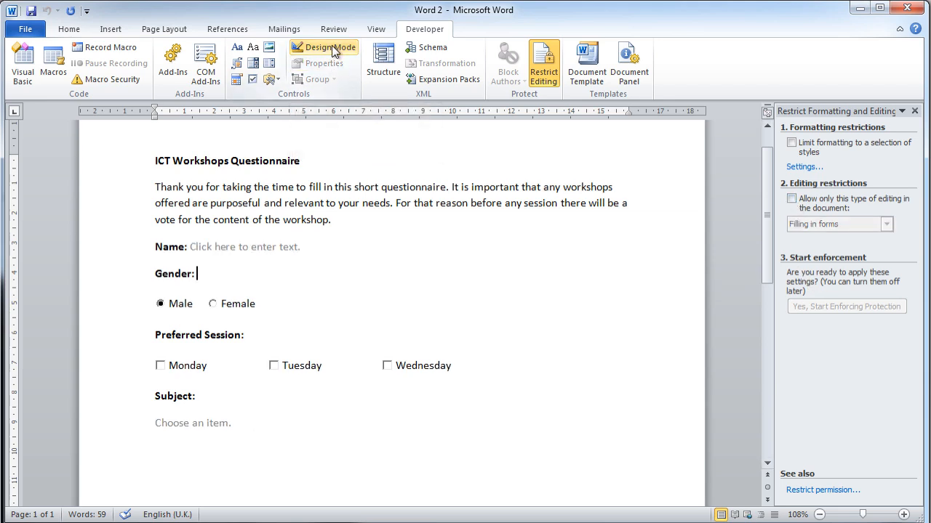
Restrict editing of the document to "Filling in forms" and start enforcing protection without a password
click(792, 199)
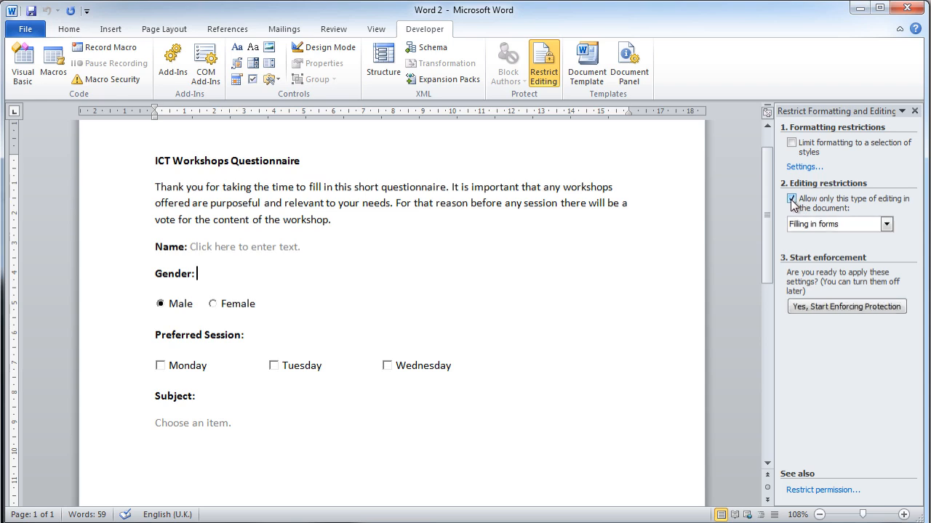
click(849, 227)
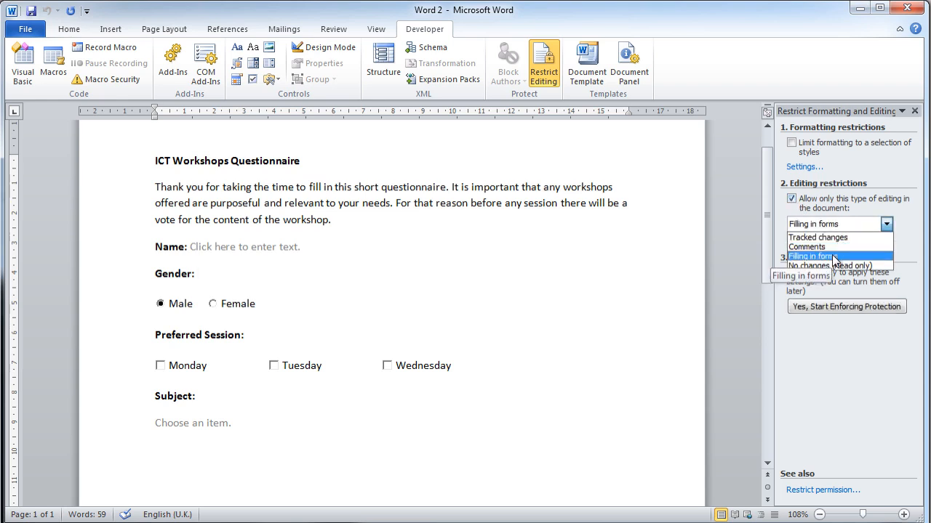
click(836, 257)
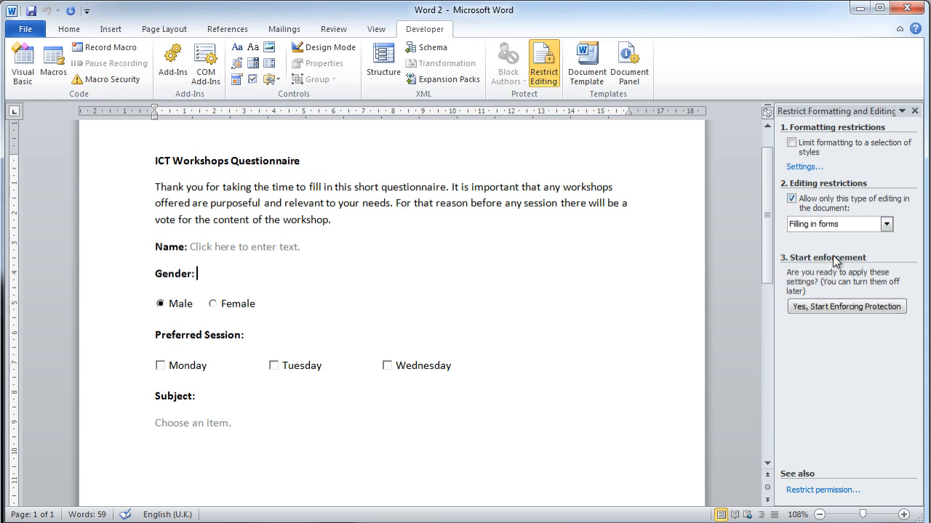
click(846, 307)
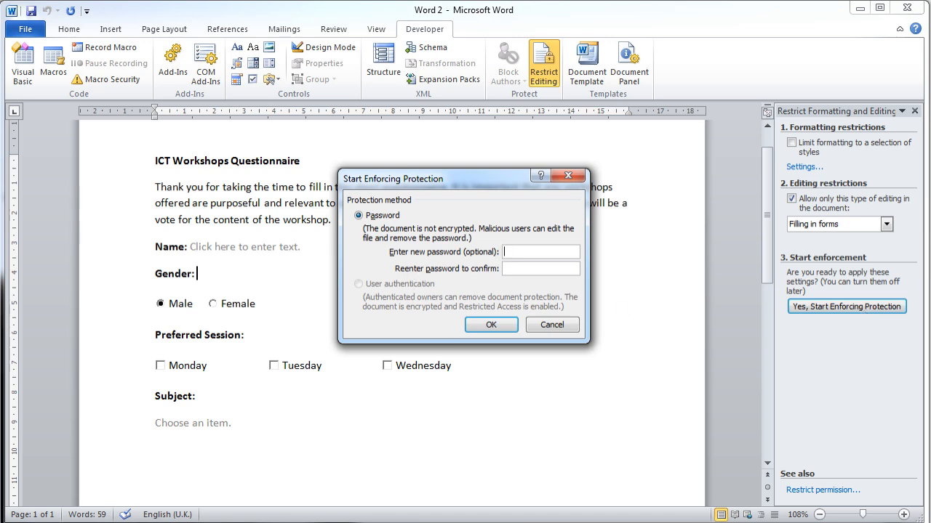
click(496, 324)
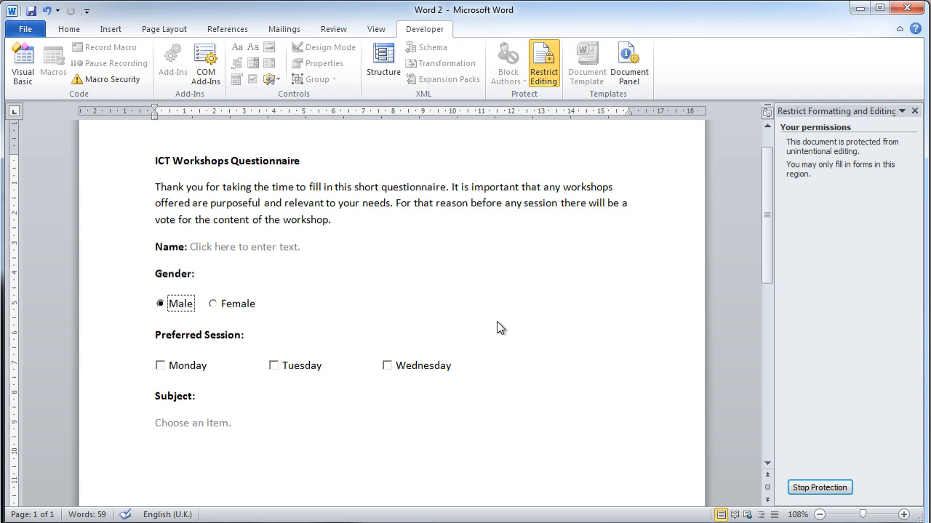
Save the form as a Word Macro-Enabled Document named "Word 2" in the "Staff files for training" folder
click(26, 29)
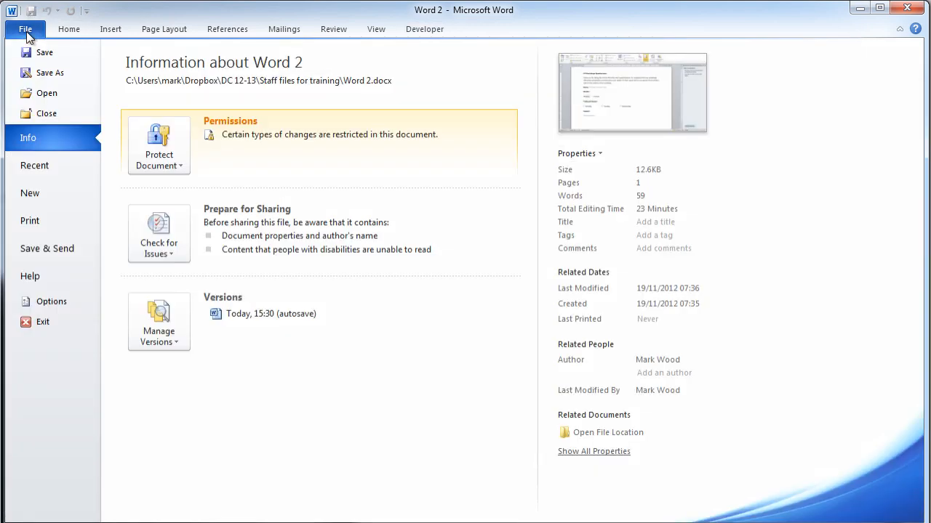
click(40, 80)
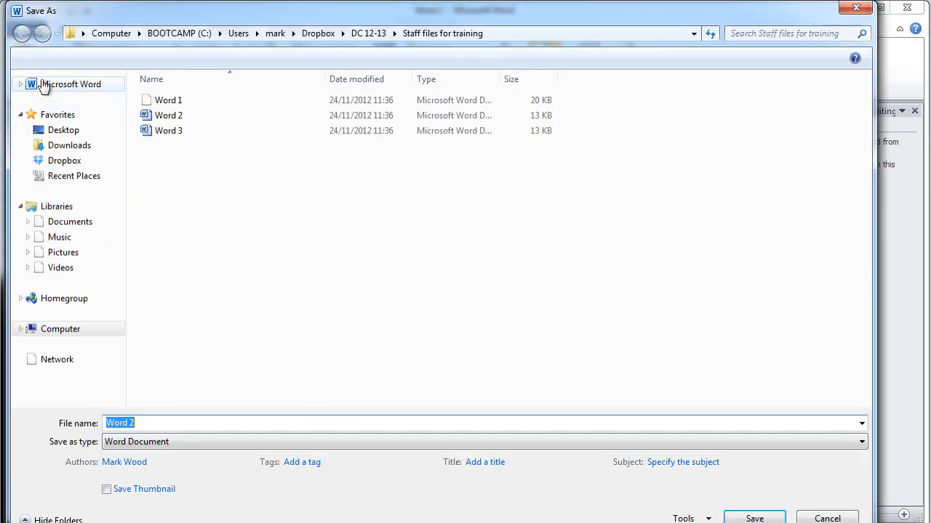
drag(9, 3, 221, 167)
drag(342, 175, 238, 90)
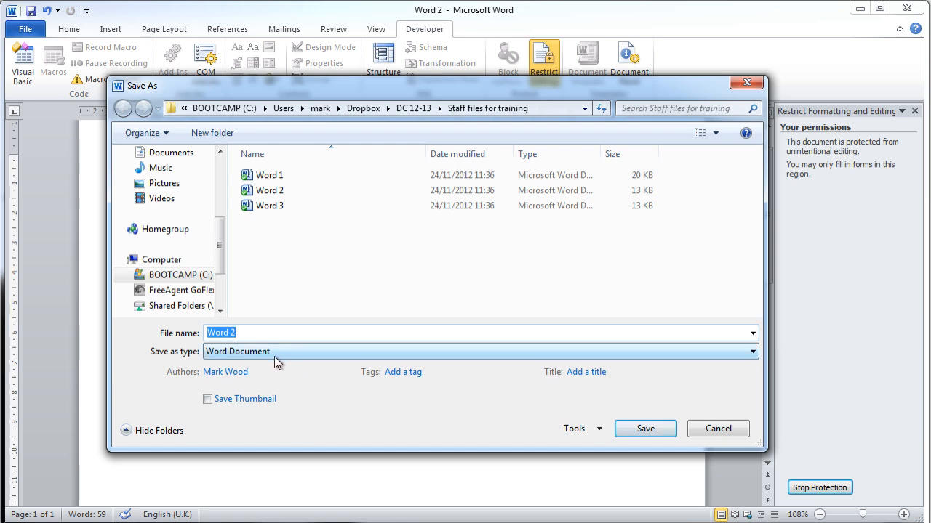
click(213, 353)
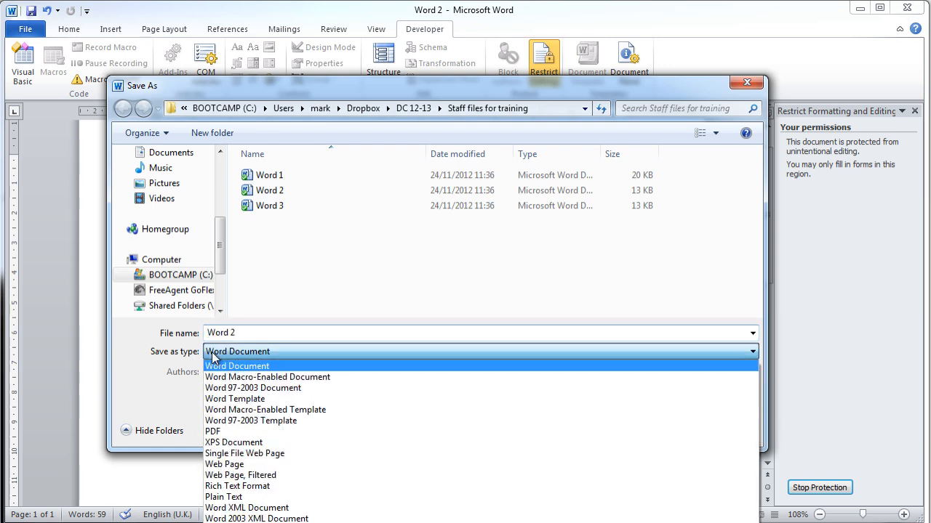
click(267, 377)
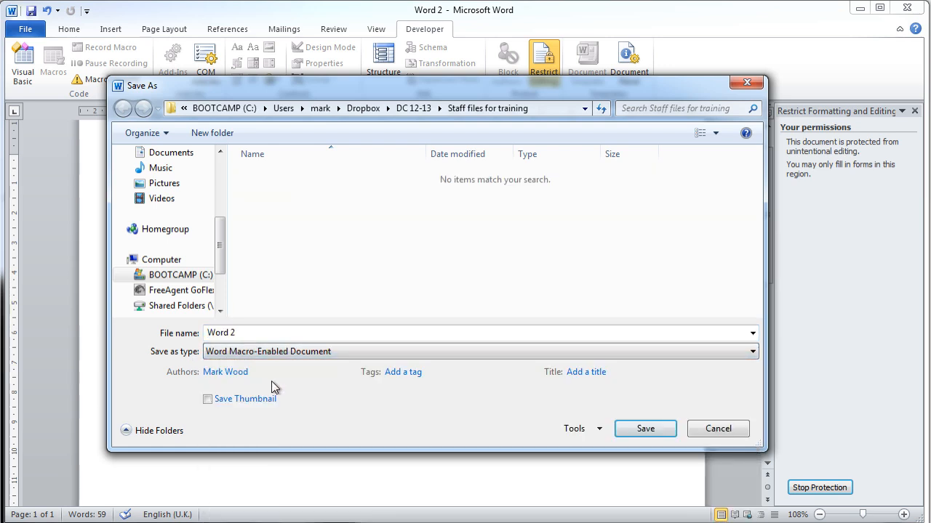
click(644, 428)
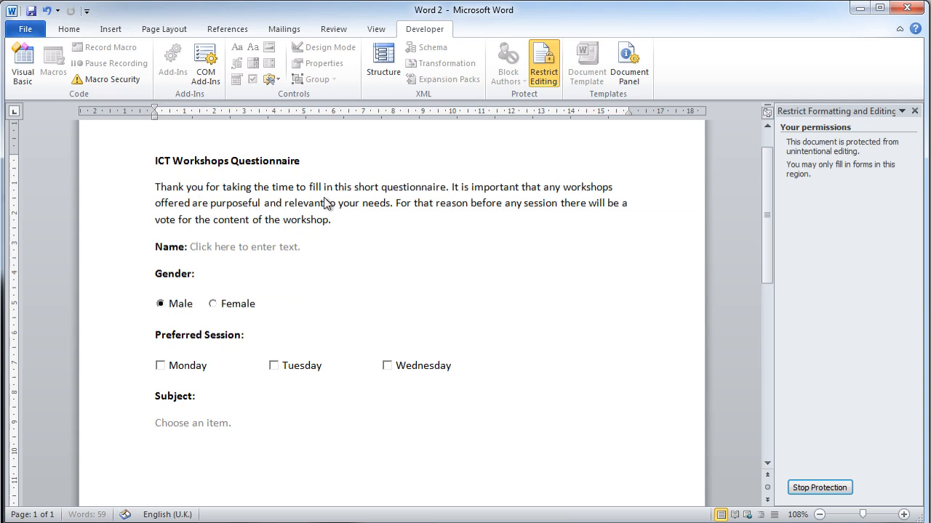
Fill in the respondent's title and surname in the protected form's name field and select Female as the gender
click(258, 249)
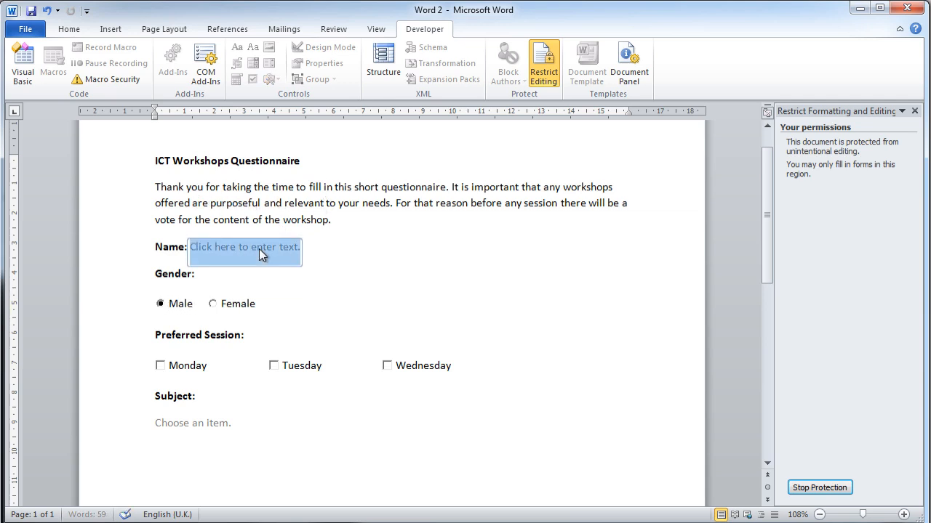
text(Mr)
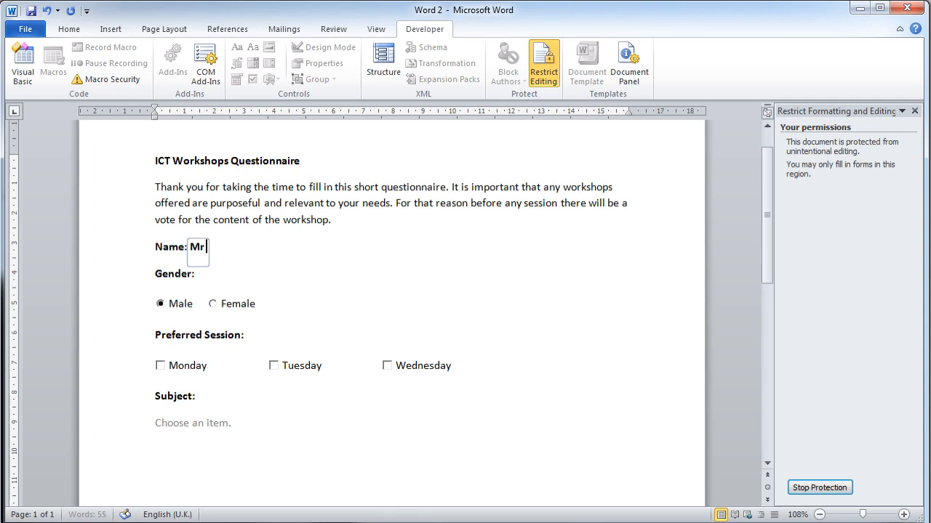
text( Wood)
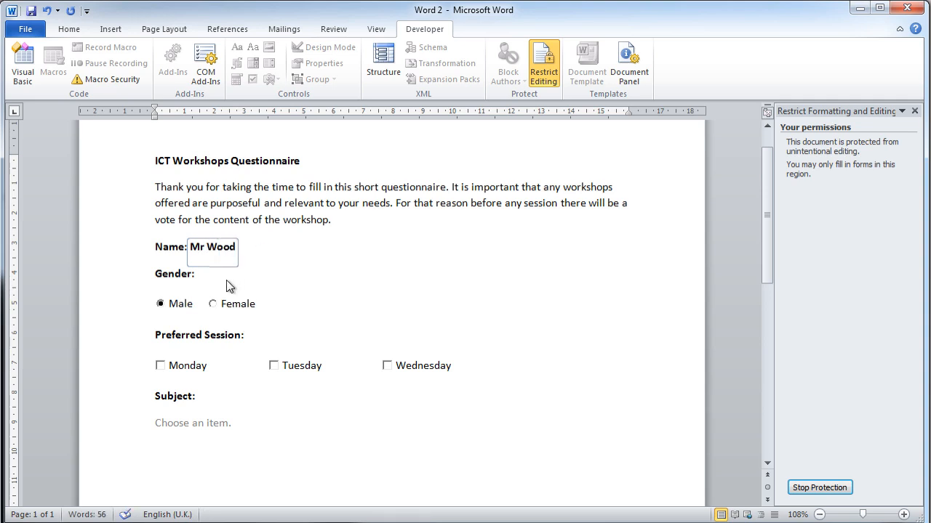
click(210, 305)
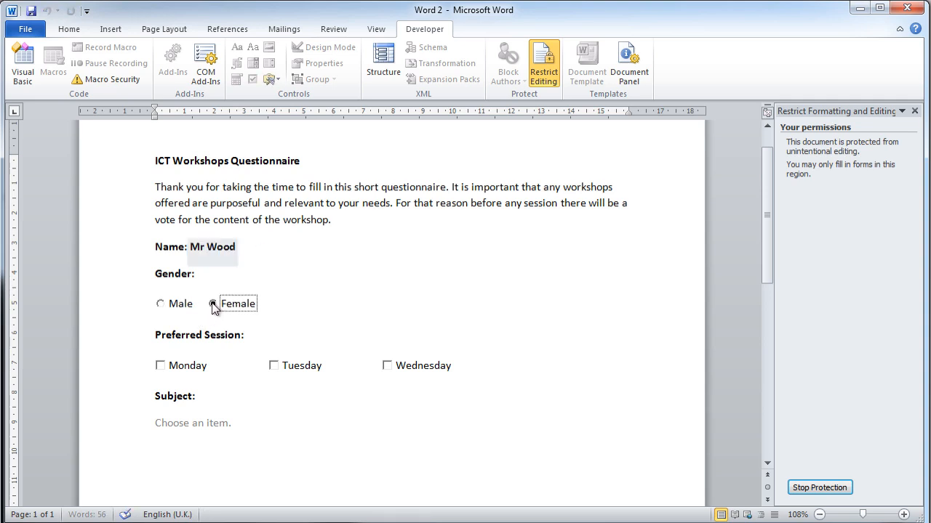
Tick Monday and Tuesday as preferred sessions in the protected form and choose ICT as the subject
click(161, 367)
click(274, 367)
click(213, 417)
click(234, 429)
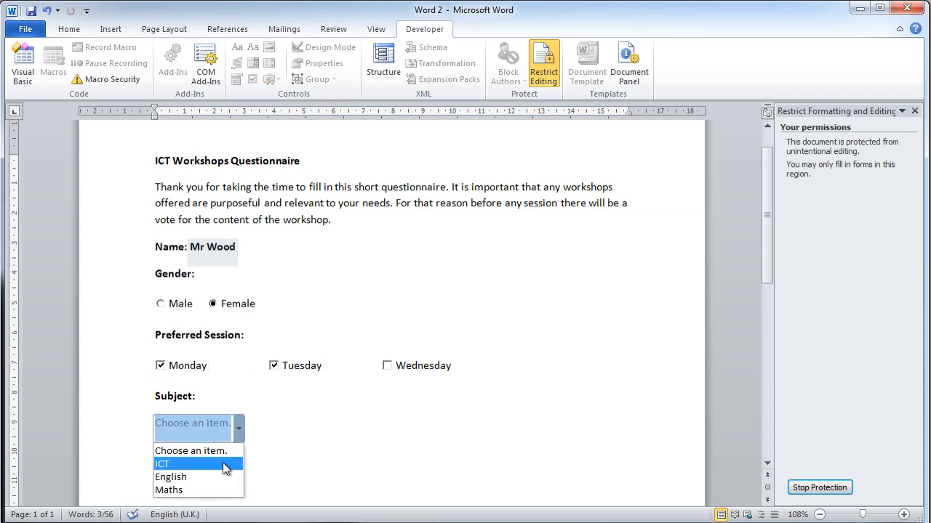
click(222, 463)
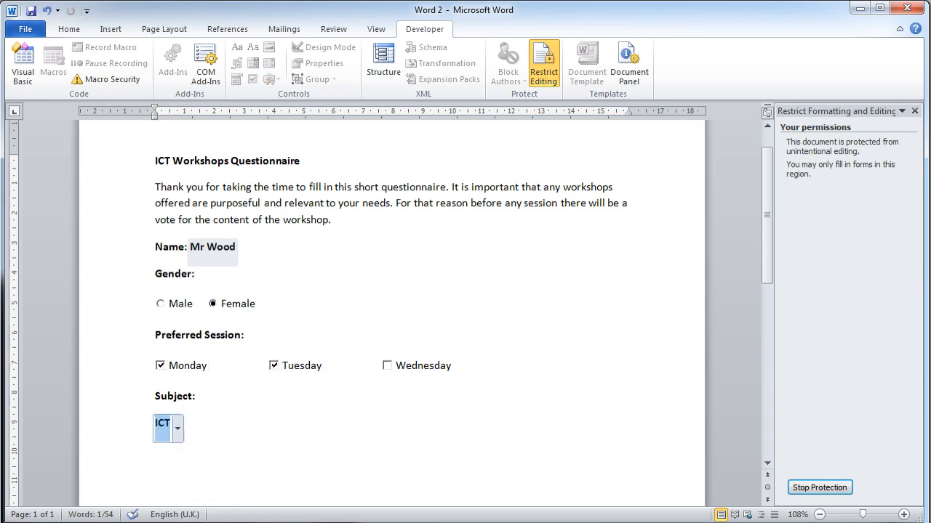